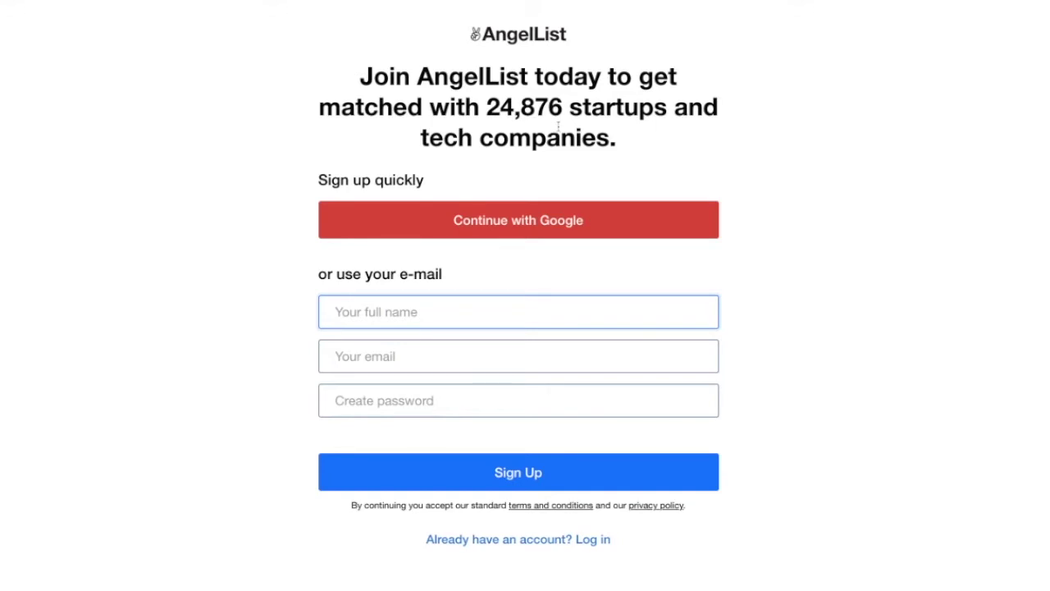
pyautogui.moveTo(487, 105); pyautogui.dragTo(564, 107)
pyautogui.click(801, 346)
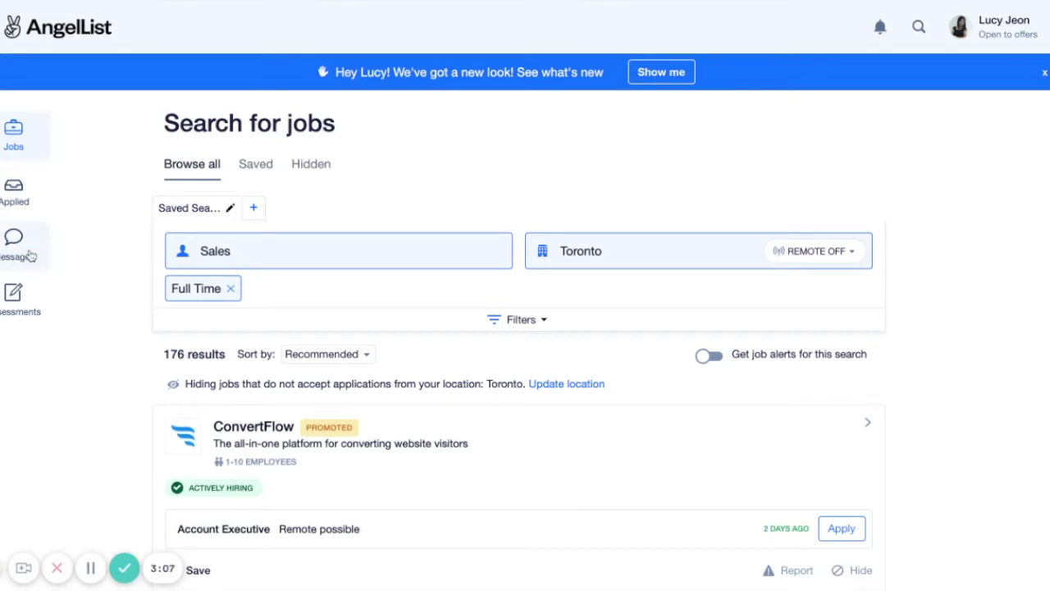
# Browse the available skill assessments and read the details of the Video Resume assessment.
pyautogui.click(27, 310)
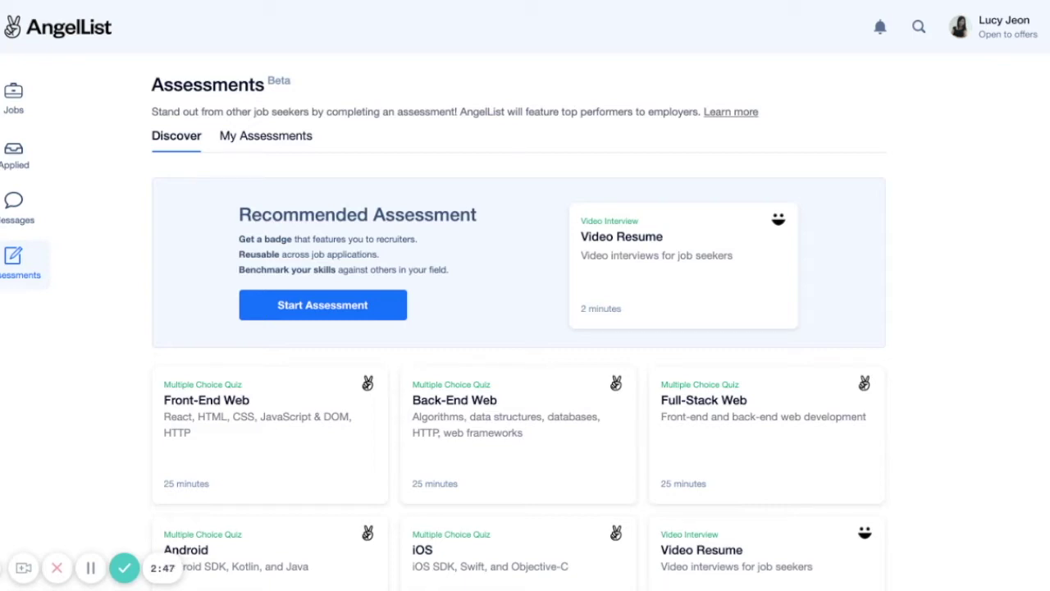
pyautogui.scroll(-1, 94, 384)
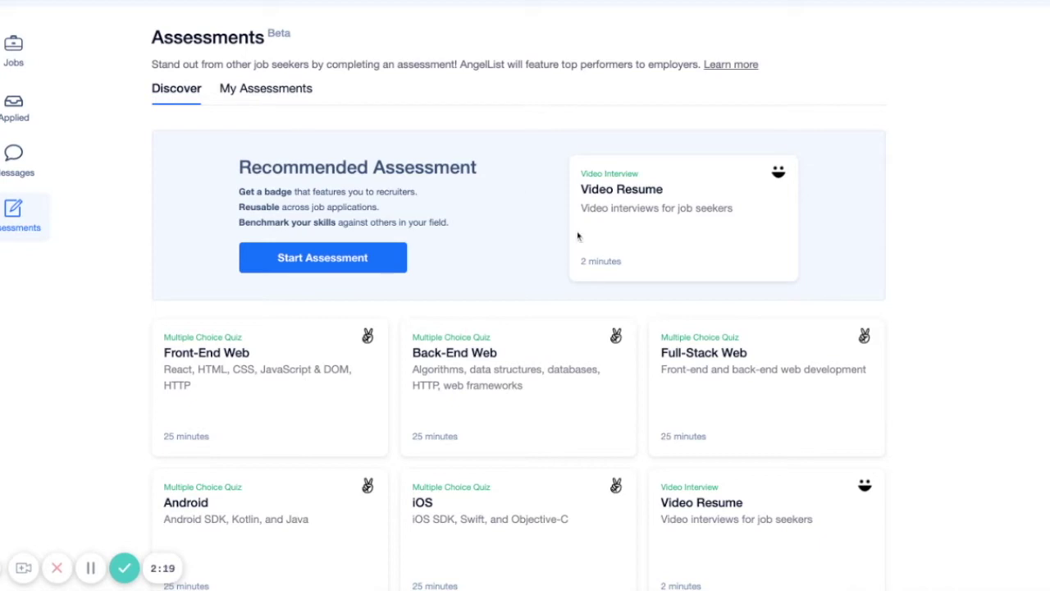
pyautogui.scroll(-1, 538, 252)
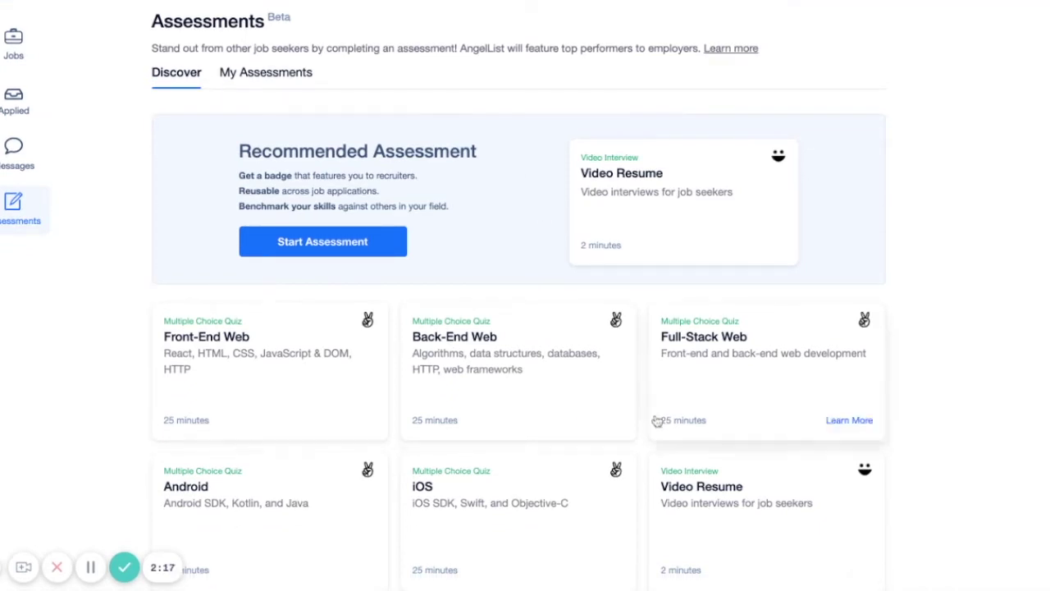
pyautogui.click(661, 471)
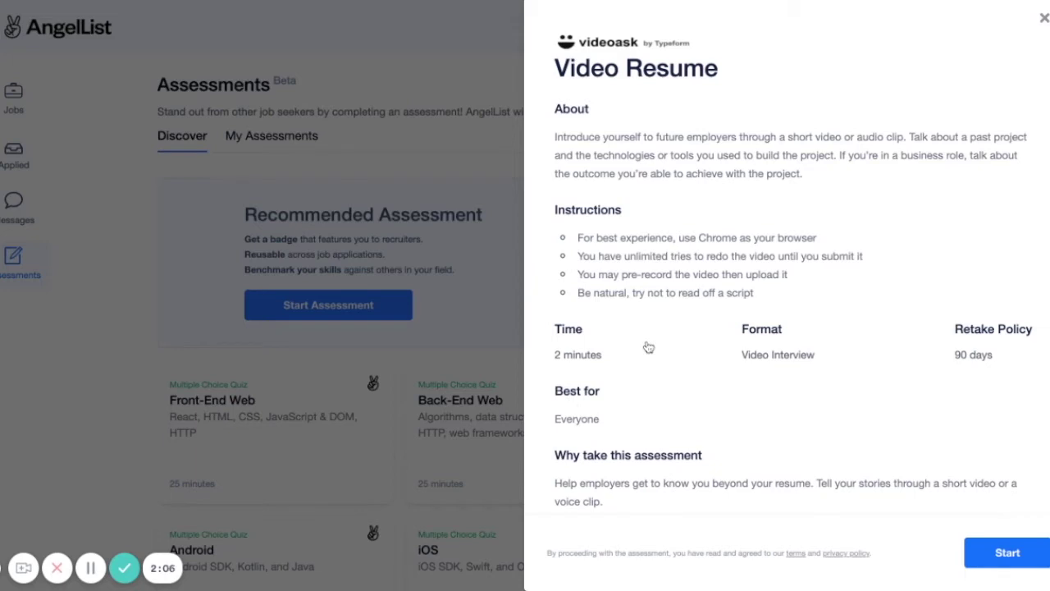
pyautogui.scroll(-1, 648, 348)
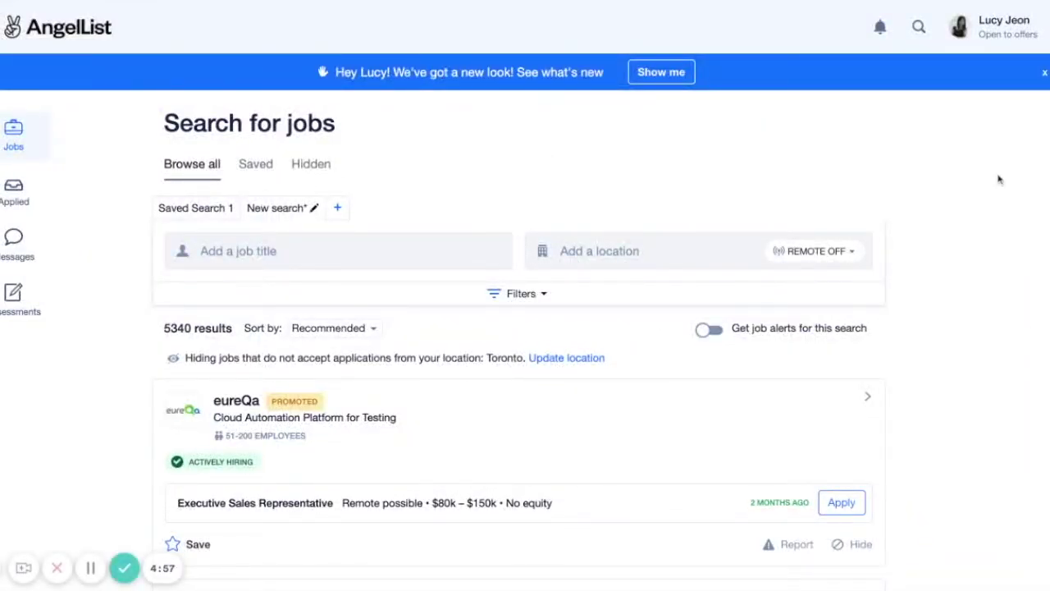
# Open the profile for editing and review its About and Social Profiles sections.
pyautogui.click(1021, 32)
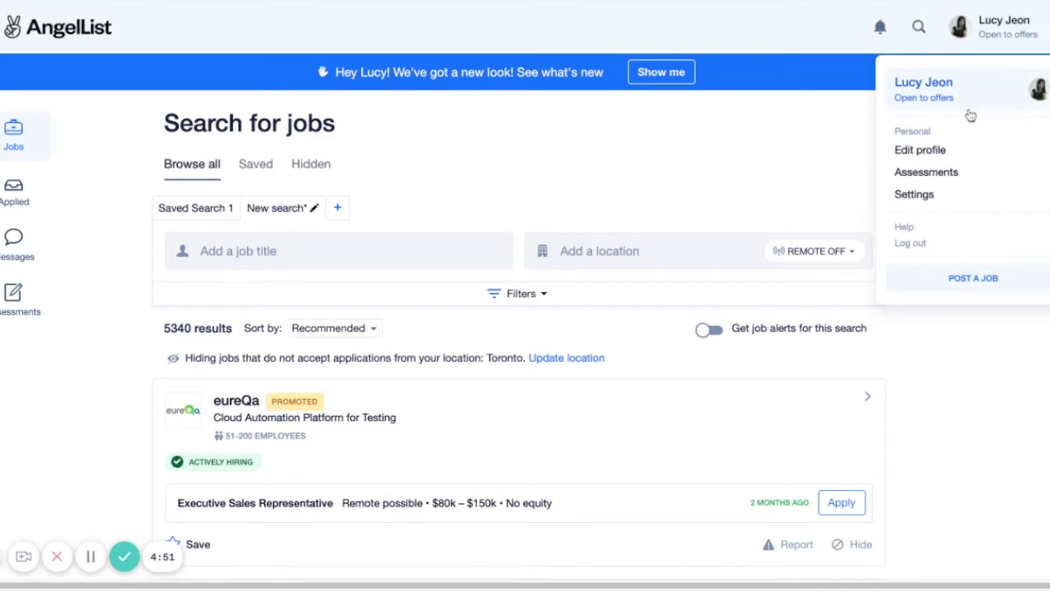
pyautogui.click(936, 153)
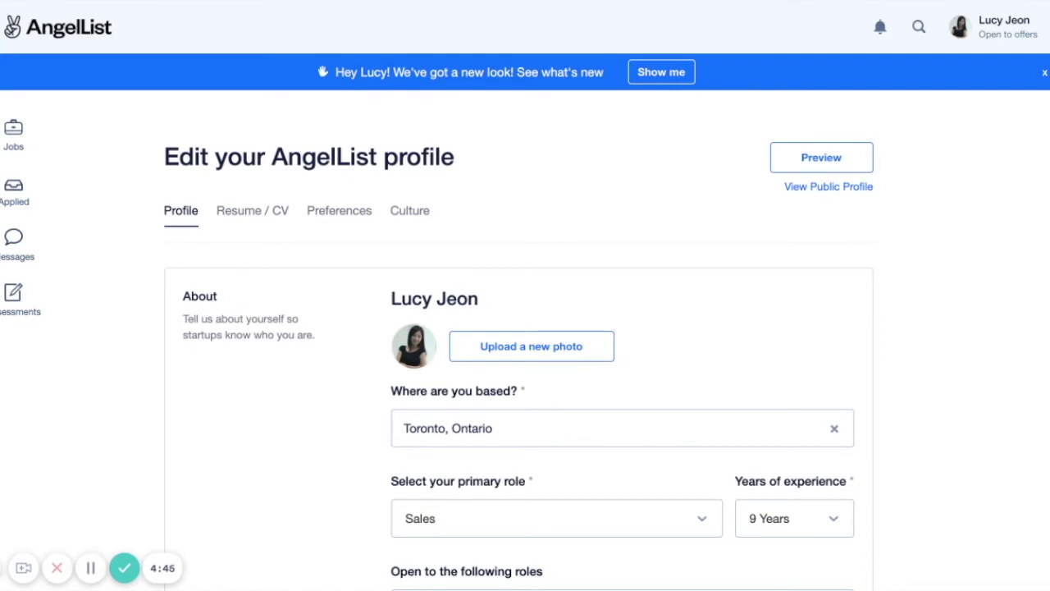
pyautogui.scroll(-3, 919, 377)
pyautogui.scroll(-5, 918, 381)
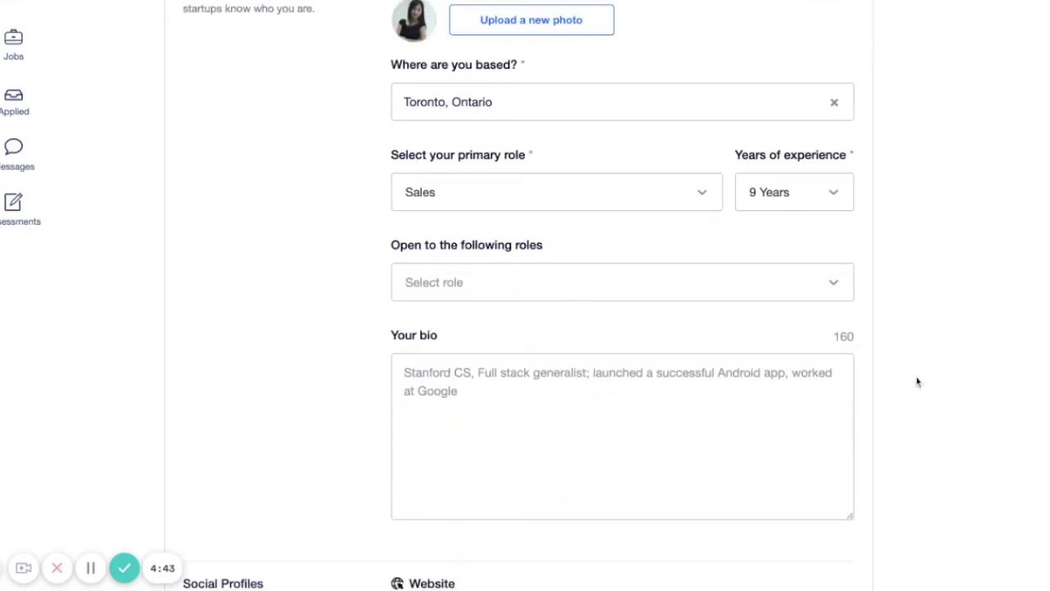
pyautogui.scroll(-8, 624, 328)
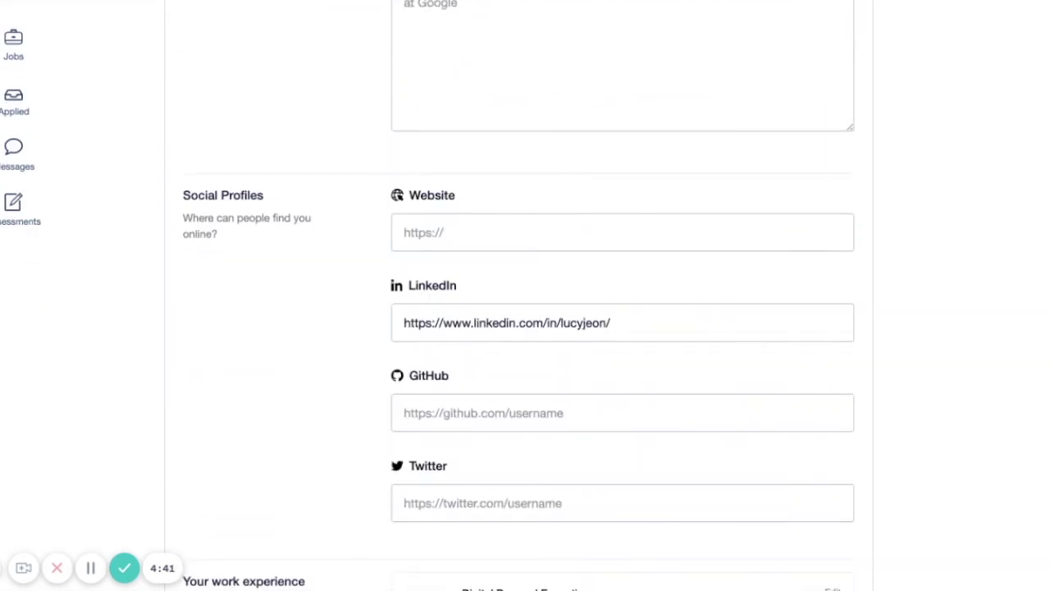
pyautogui.scroll(-2, 623, 328)
pyautogui.scroll(12, 623, 328)
pyautogui.scroll(2, 623, 328)
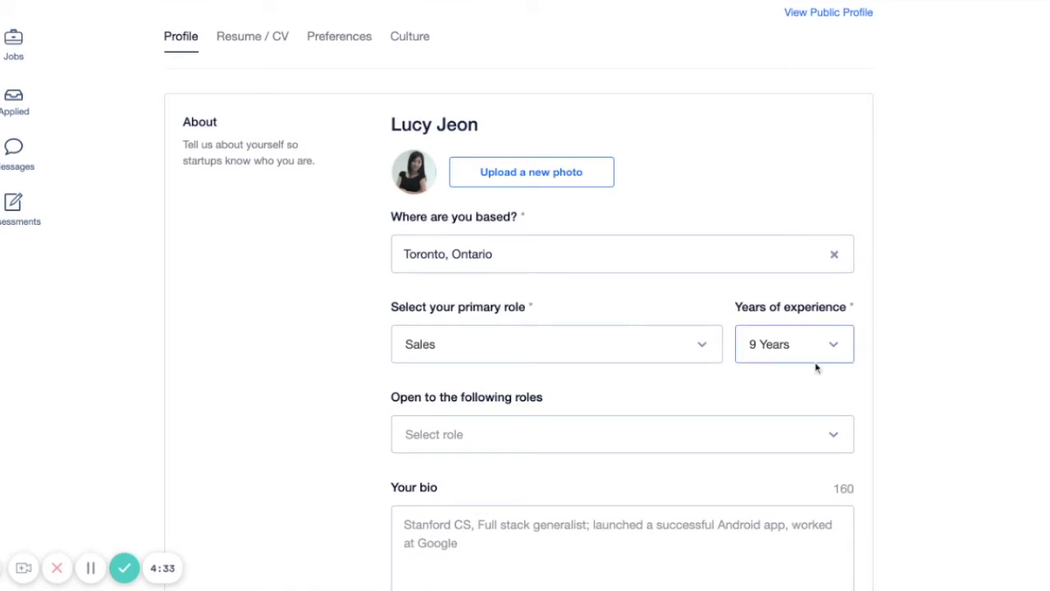
# Review the full profile form, including work experience, education, skills, achievements and the optional demographic fields.
pyautogui.scroll(-1, 886, 402)
pyautogui.scroll(-1, 880, 476)
pyautogui.scroll(-2, 880, 478)
pyautogui.scroll(-2, 880, 478)
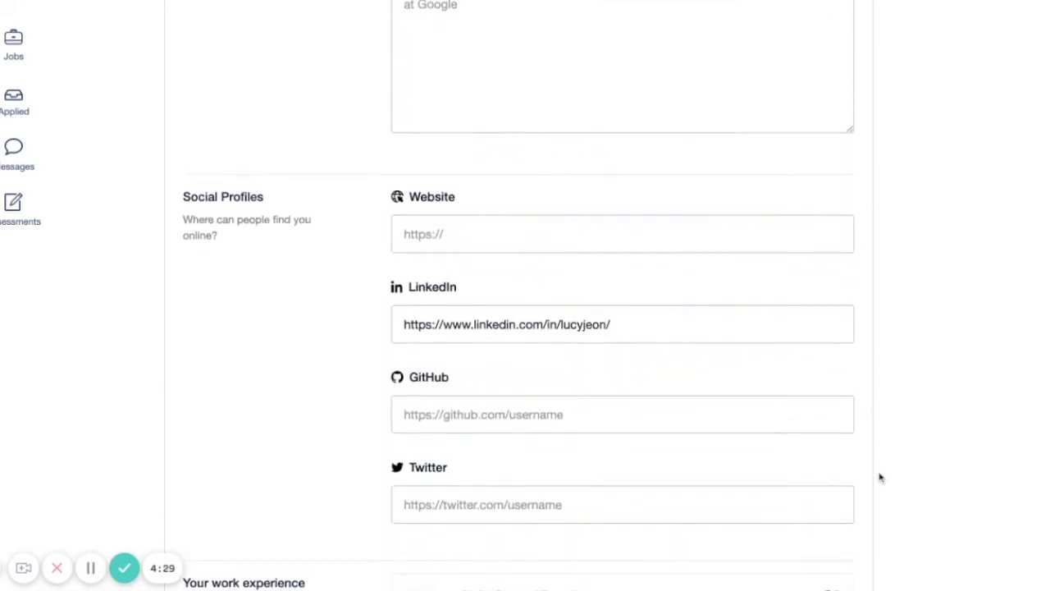
pyautogui.scroll(-3, 880, 478)
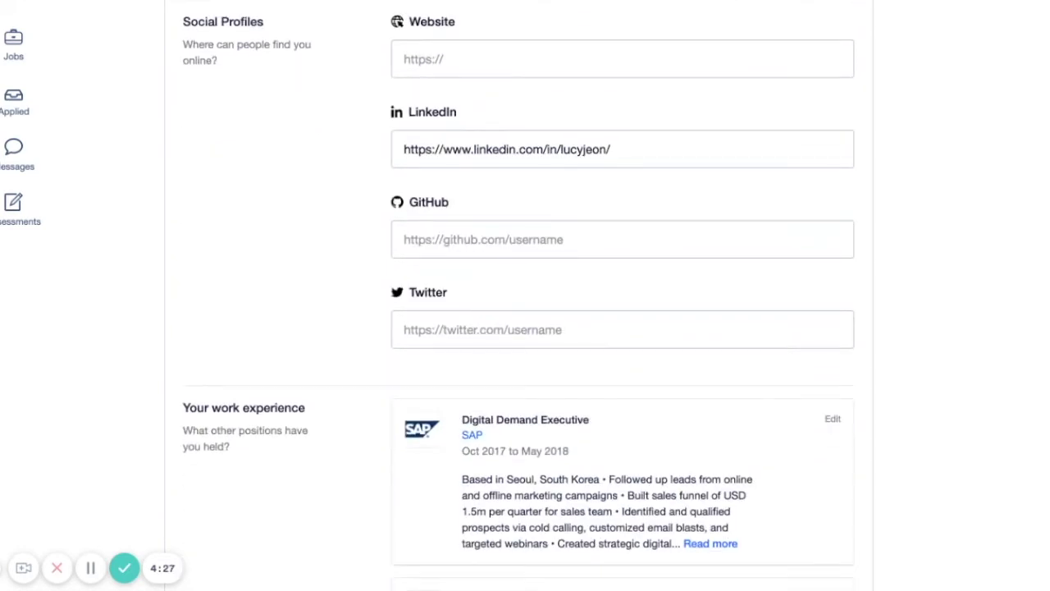
pyautogui.scroll(-1, 880, 478)
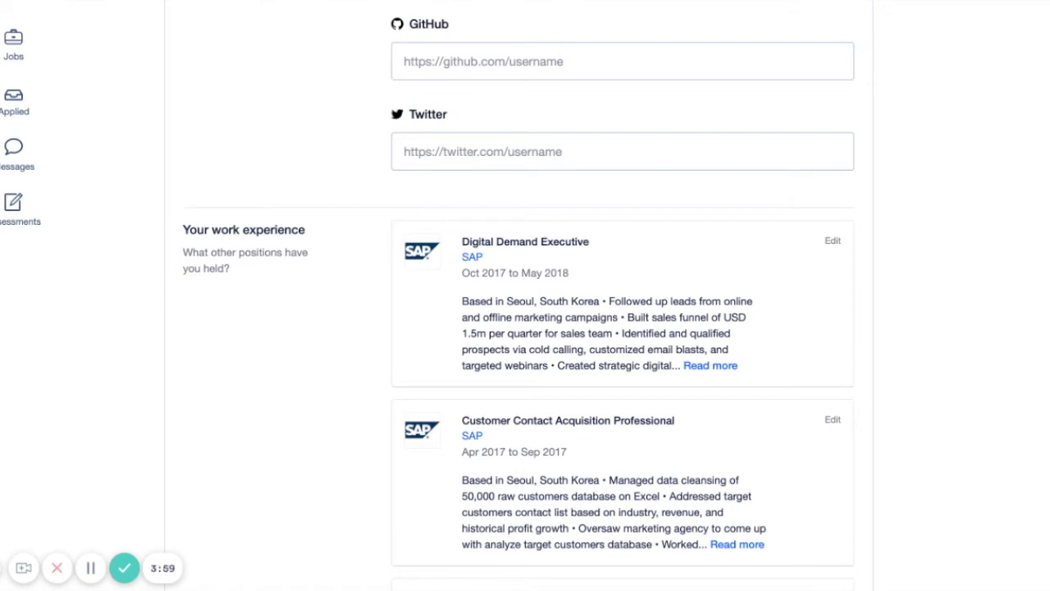
pyautogui.scroll(-4, 525, 295)
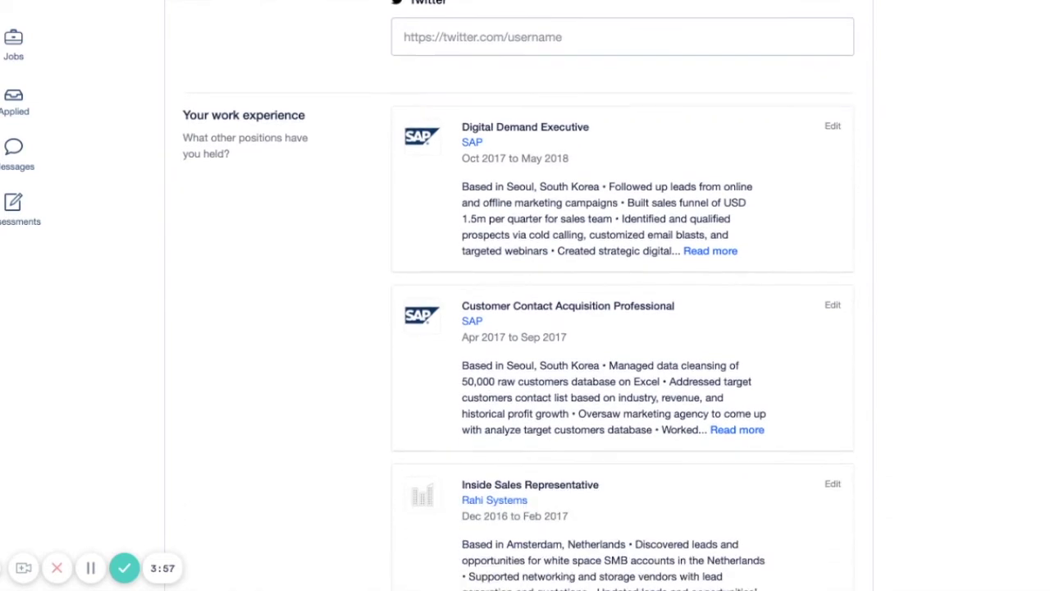
pyautogui.scroll(-10, 623, 295)
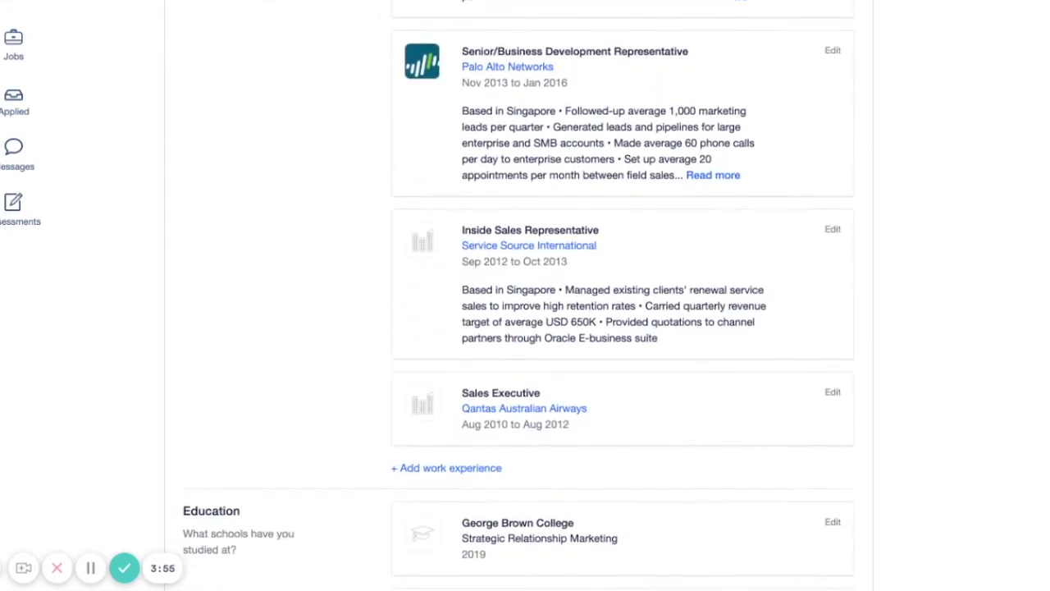
pyautogui.scroll(-8, 624, 296)
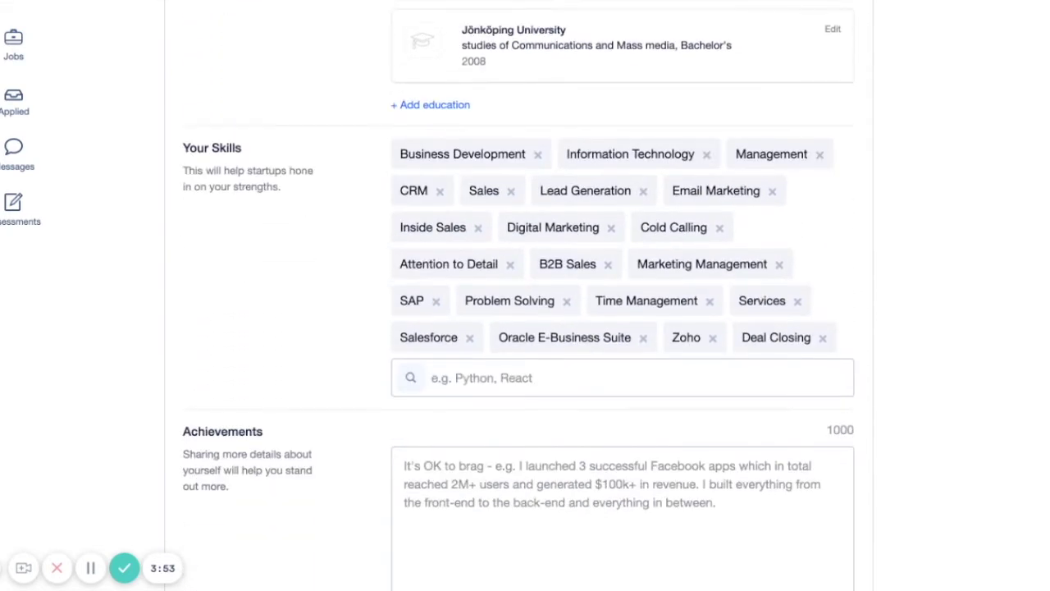
pyautogui.scroll(-1, 623, 295)
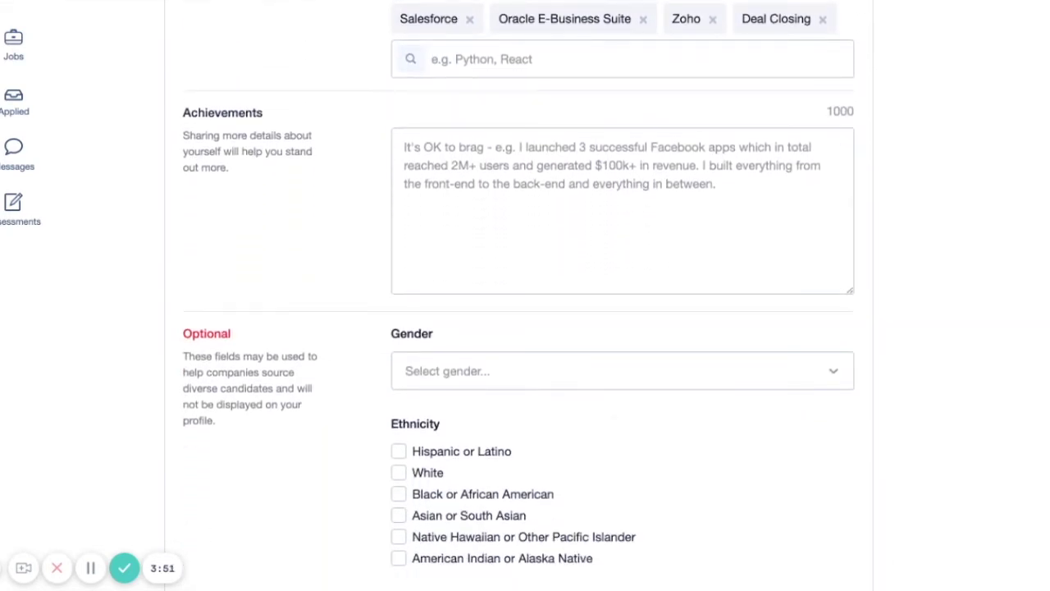
pyautogui.scroll(-1, 623, 295)
pyautogui.scroll(6, 624, 295)
pyautogui.scroll(14, 623, 295)
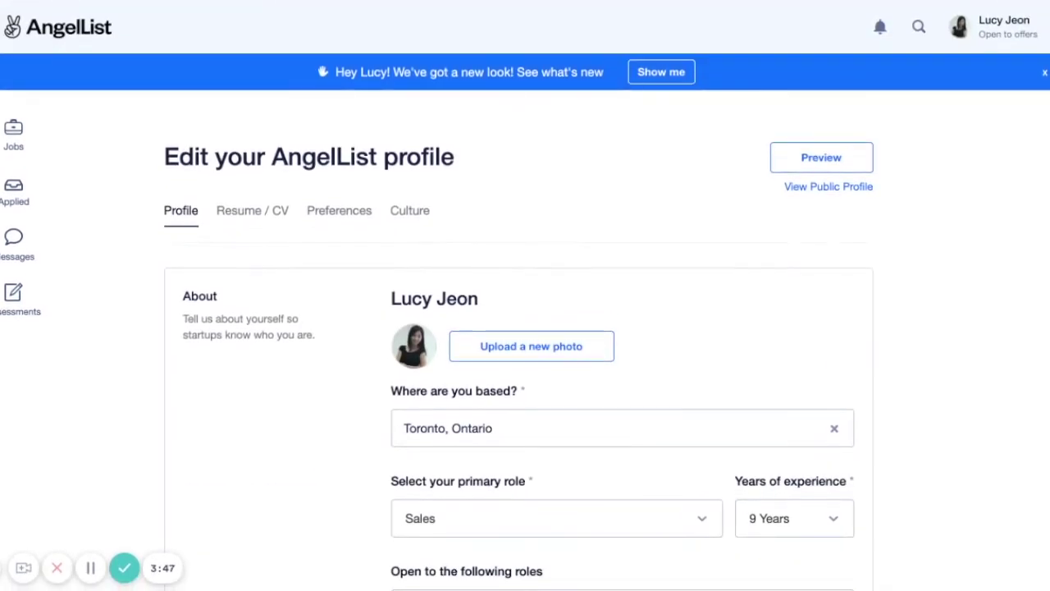
# Check the resume upload section and the job search status options in the profile preferences.
pyautogui.click(245, 220)
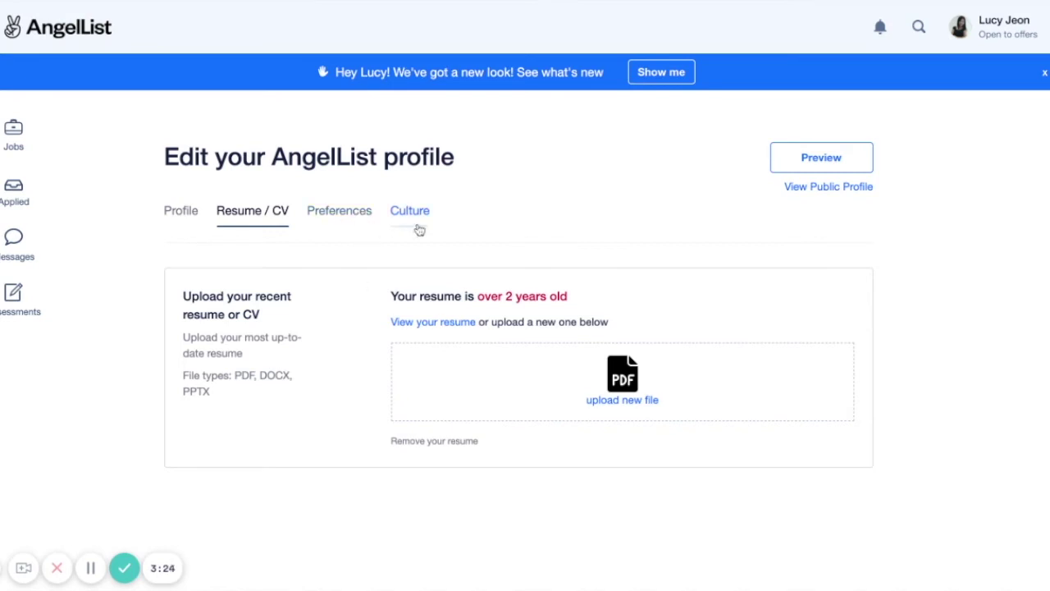
pyautogui.click(345, 215)
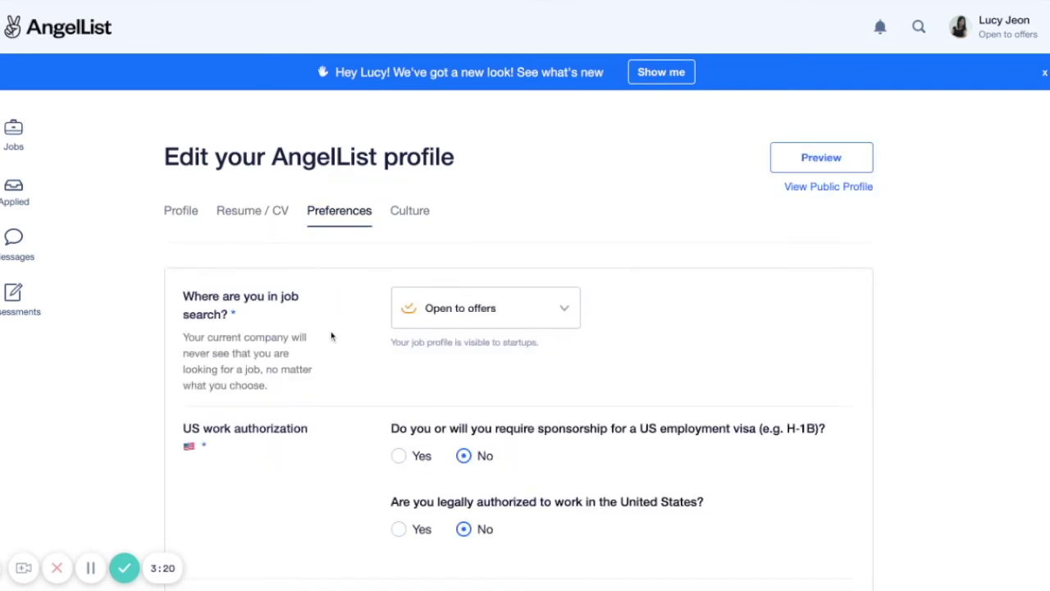
pyautogui.click(501, 318)
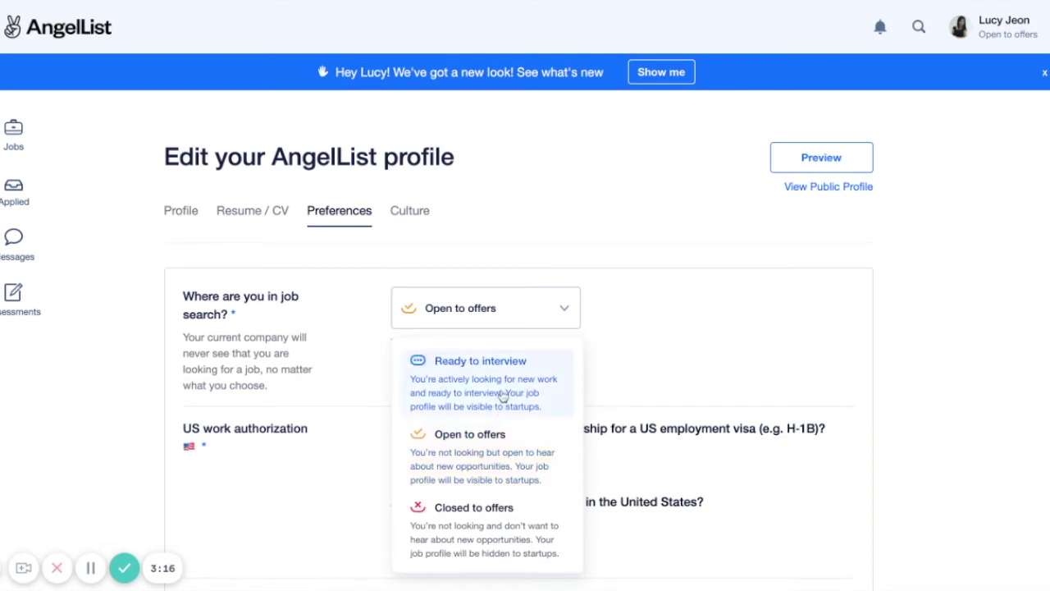
pyautogui.click(708, 354)
# Set the preferred job type to Full-time Employee in the profile preferences.
pyautogui.scroll(-5, 708, 353)
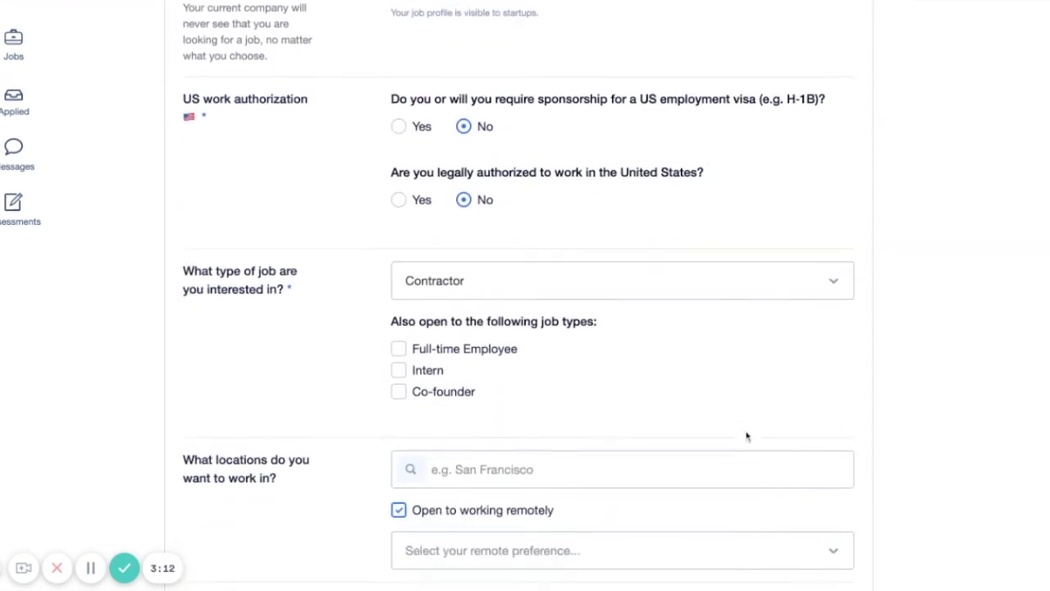
pyautogui.click(659, 255)
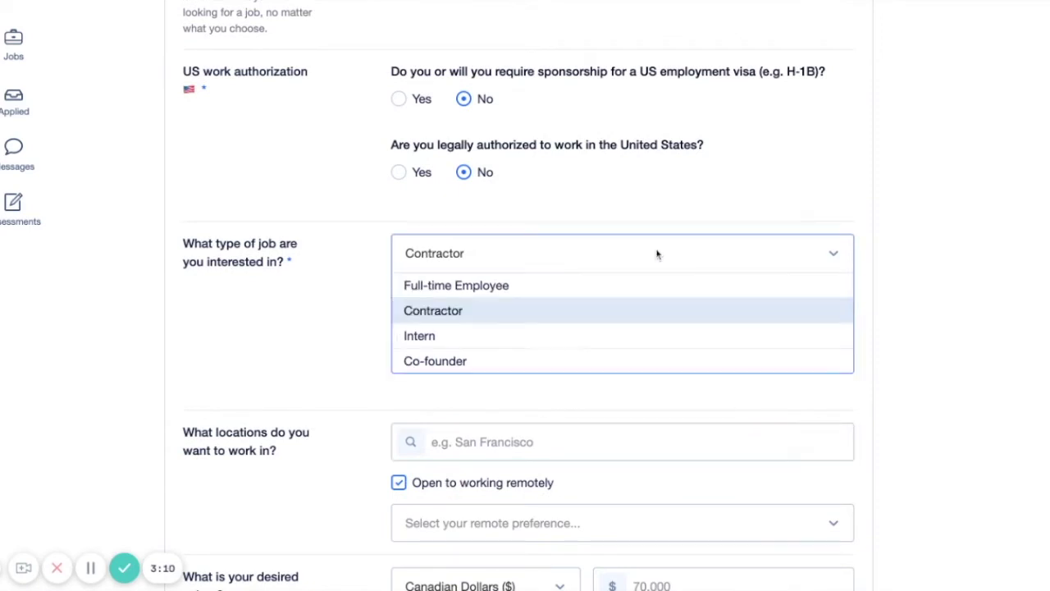
pyautogui.click(618, 291)
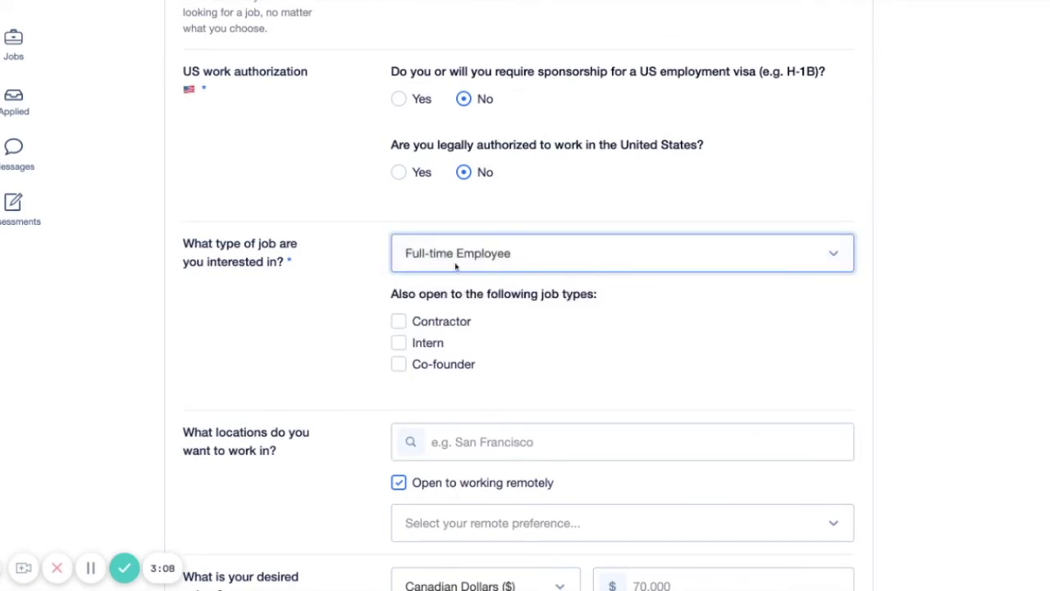
pyautogui.click(522, 262)
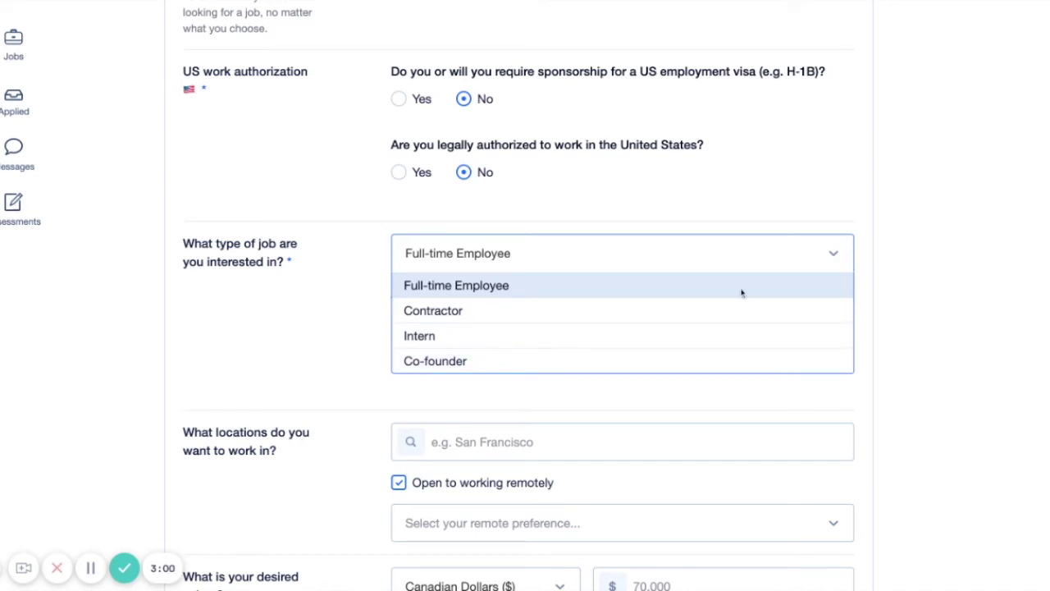
pyautogui.click(885, 373)
# Review the preferences for work locations, remote work, desired salary and company sizes.
pyautogui.scroll(-1, 886, 370)
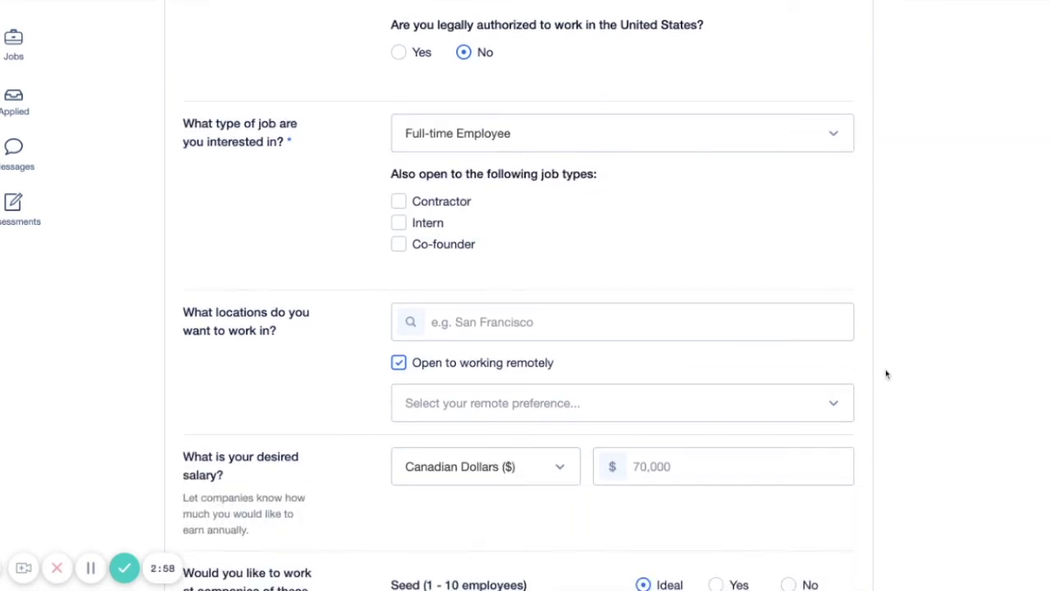
pyautogui.scroll(-1, 885, 370)
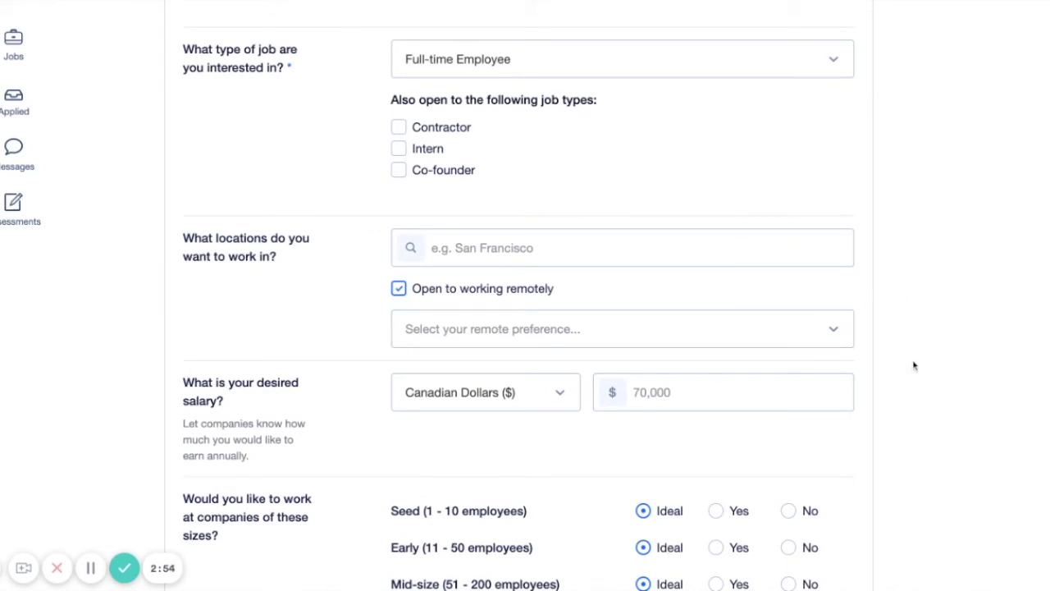
pyautogui.scroll(-2, 914, 366)
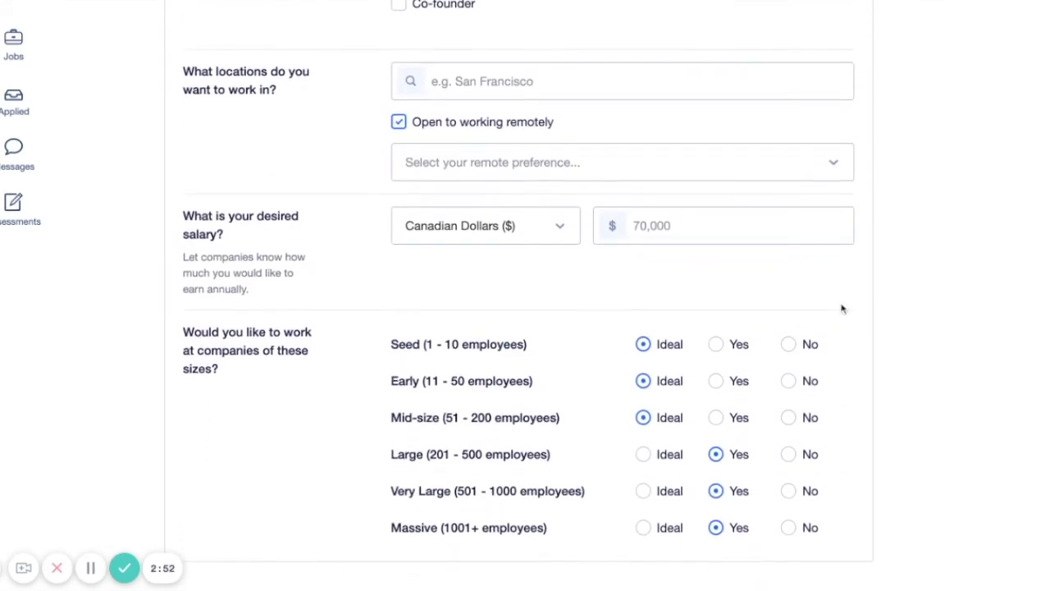
pyautogui.scroll(-1, 905, 461)
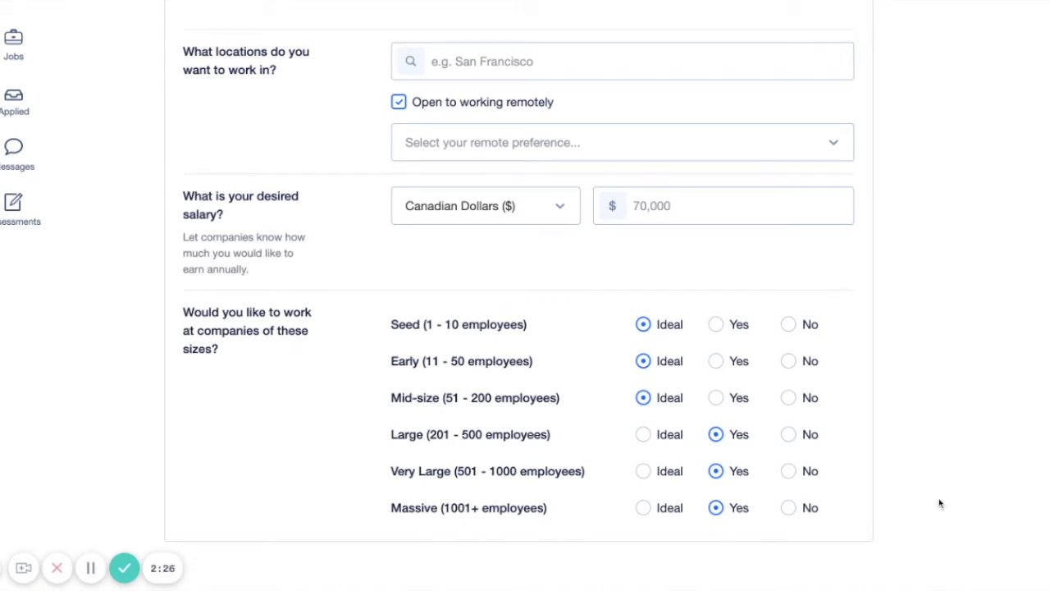
pyautogui.scroll(15, 939, 503)
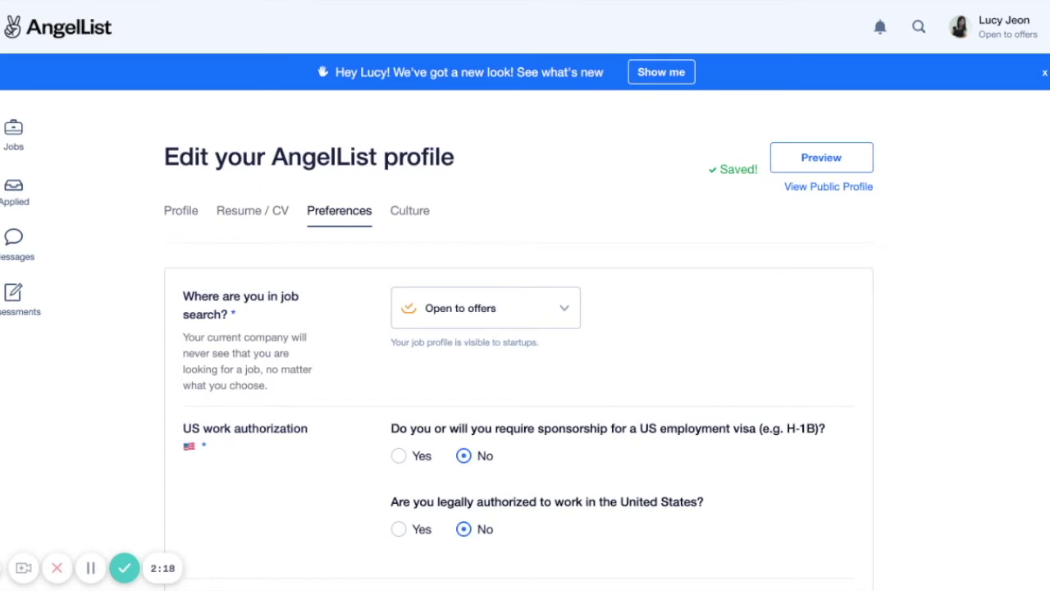
# Open the profile's Culture section and review the questions on next job, work environment and priorities.
pyautogui.click(417, 213)
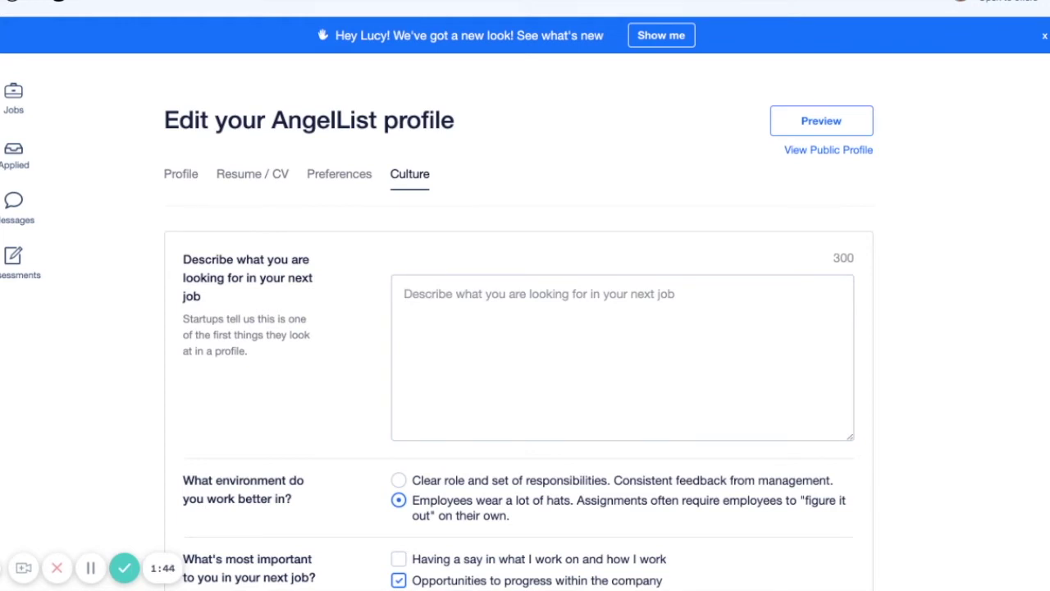
pyautogui.scroll(-3, 525, 328)
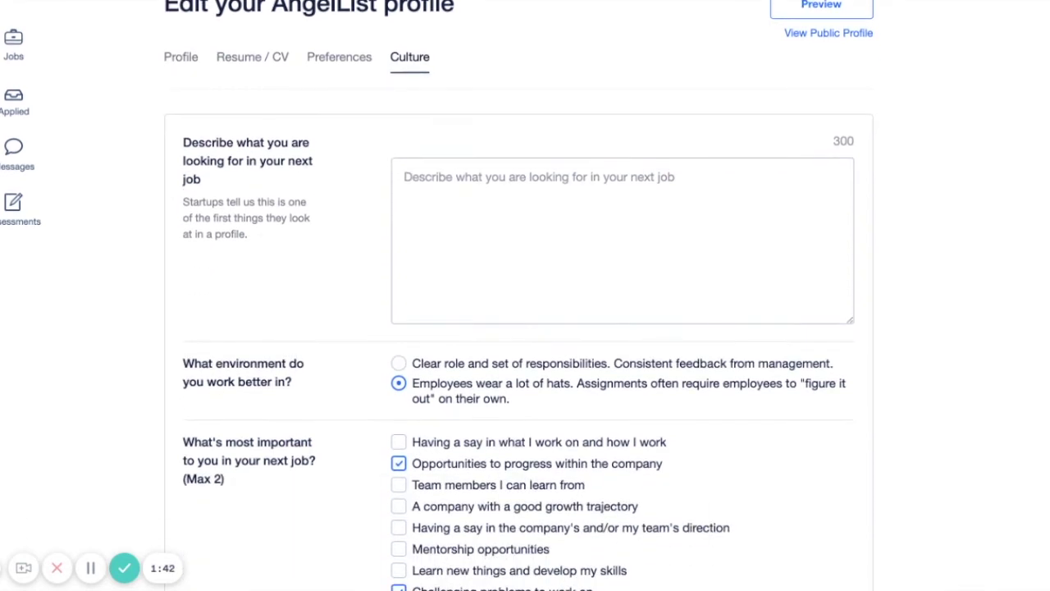
pyautogui.scroll(-2, 525, 328)
pyautogui.scroll(3, 525, 329)
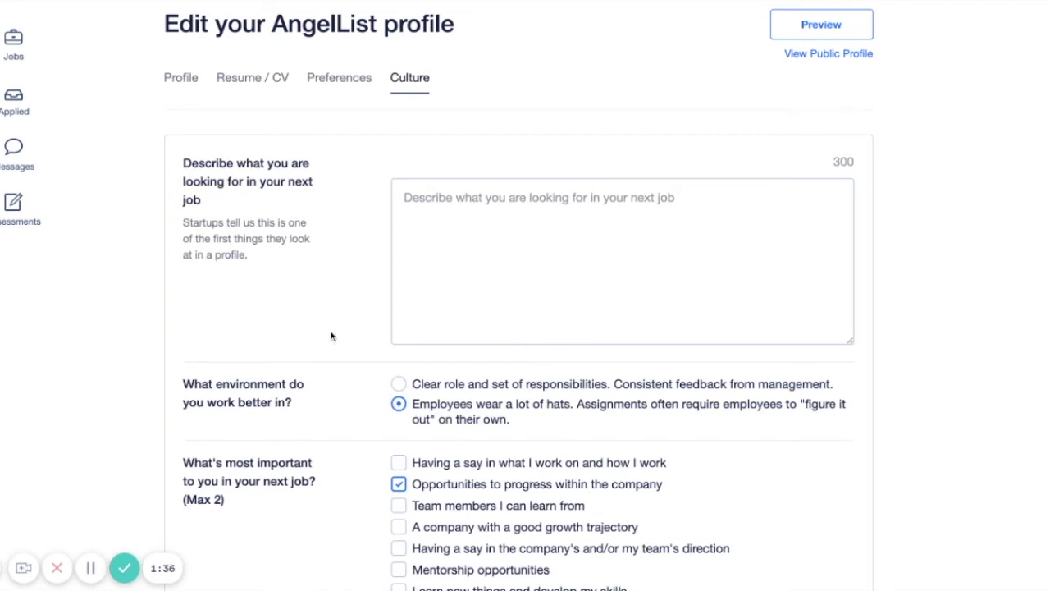
pyautogui.scroll(-2, 328, 413)
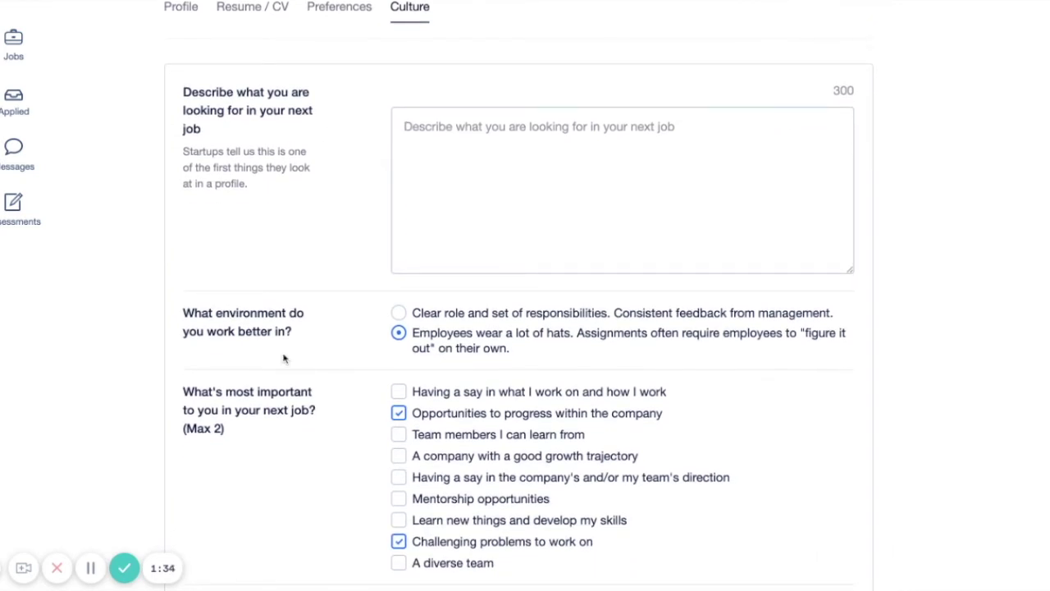
# Review the Culture answers on work environment, next-job priorities and the importance of a flexible remote work policy.
pyautogui.scroll(-2, 297, 522)
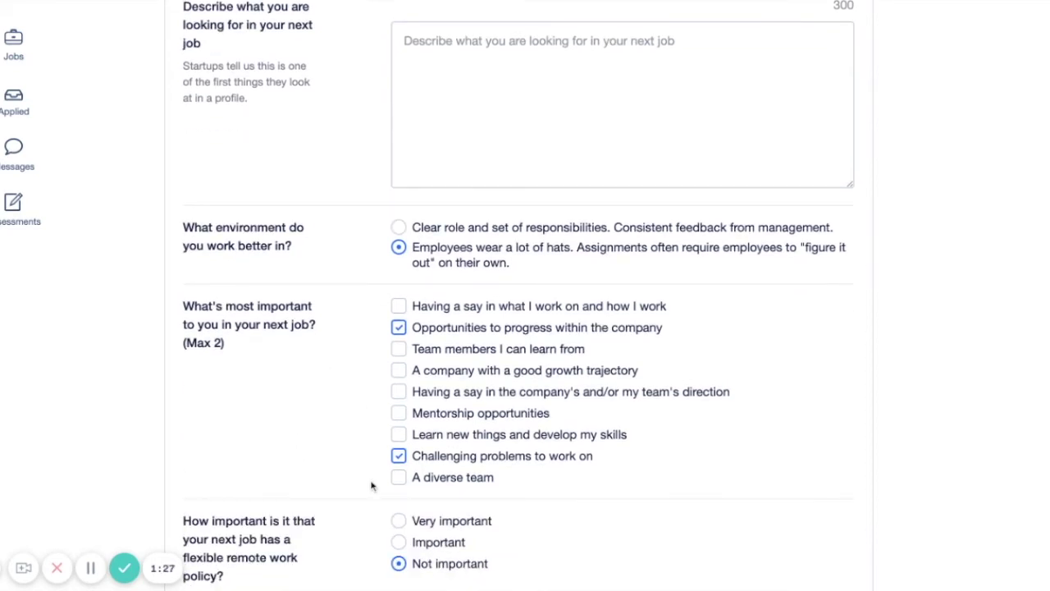
pyautogui.scroll(-6, 370, 485)
pyautogui.scroll(-1, 869, 536)
pyautogui.scroll(2, 869, 535)
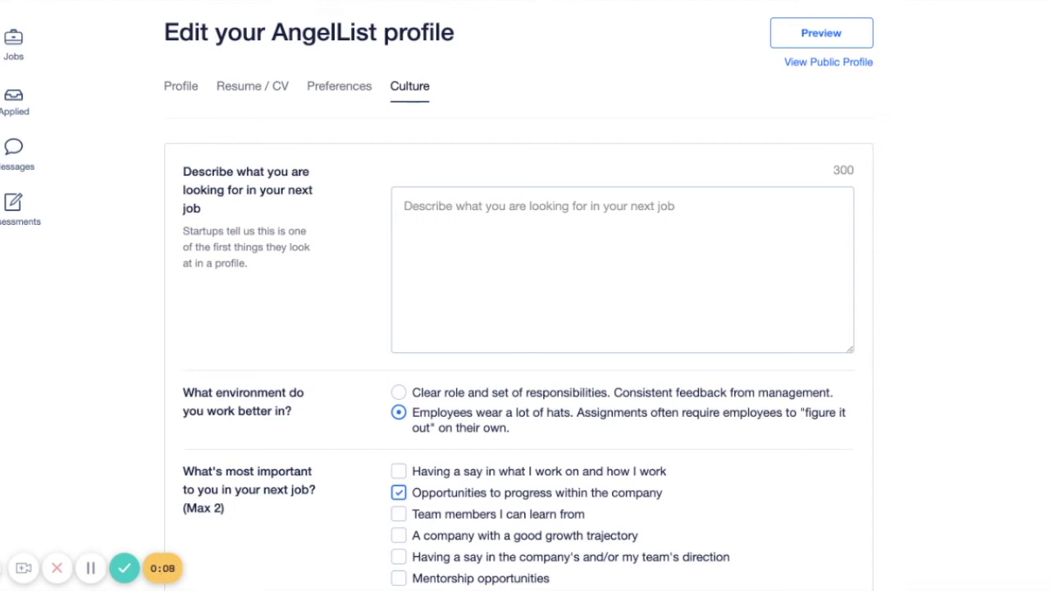
pyautogui.click(124, 567)
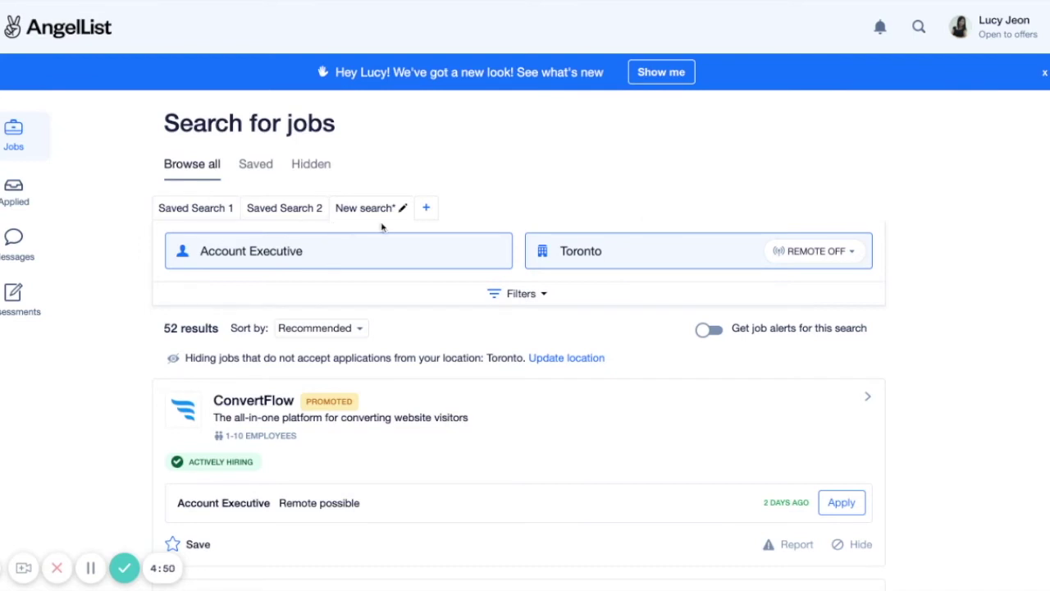
# Open Saved Search 2 for Sales jobs in Toronto and review its filters, from compensation and skills to company details and immigration.
pyautogui.click(305, 213)
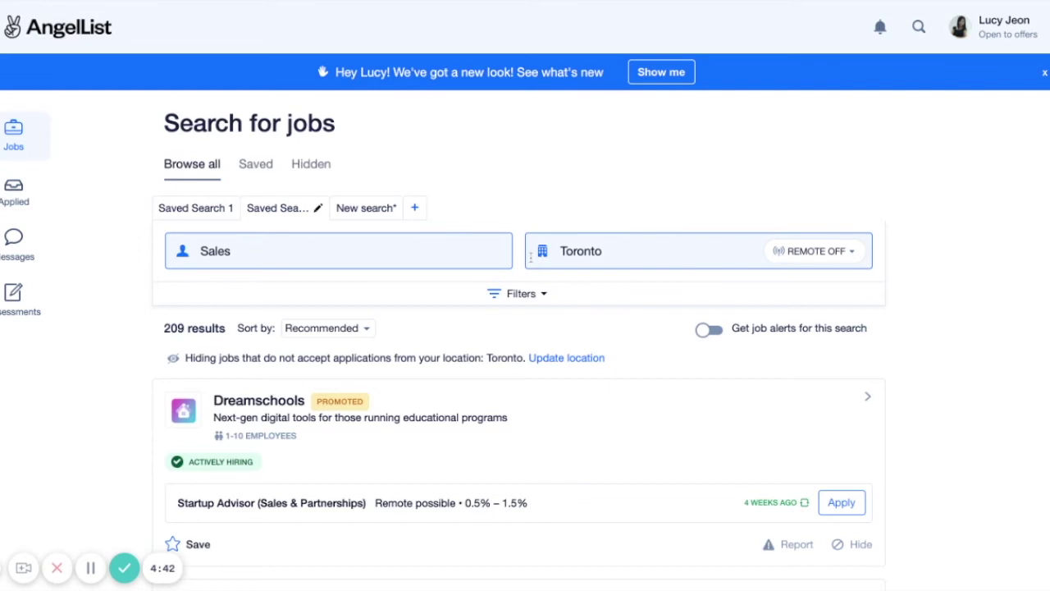
pyautogui.click(520, 297)
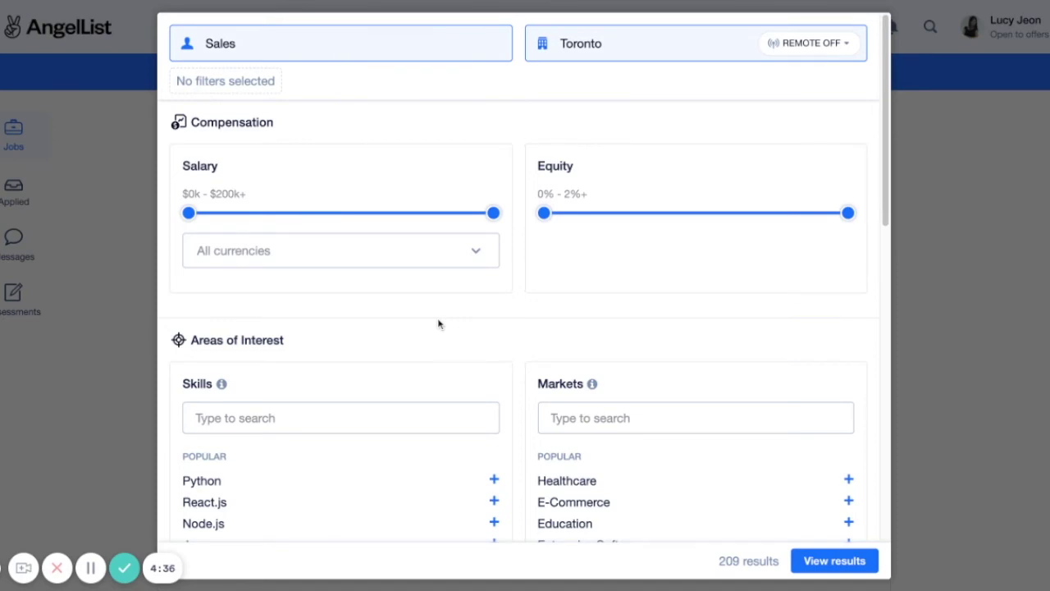
pyautogui.scroll(-3, 438, 324)
pyautogui.scroll(-2, 447, 382)
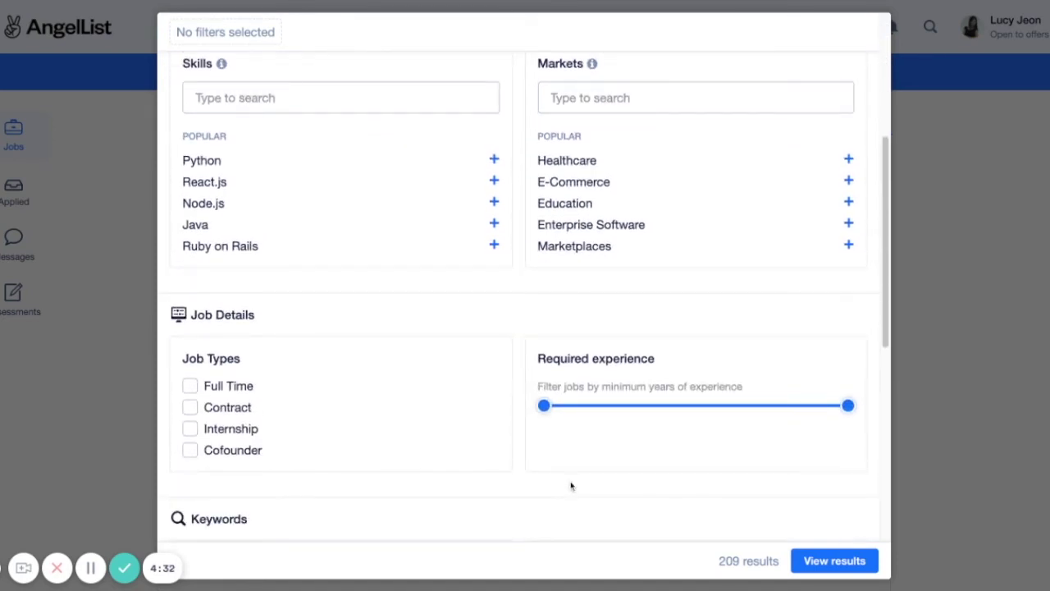
pyautogui.scroll(-5, 572, 487)
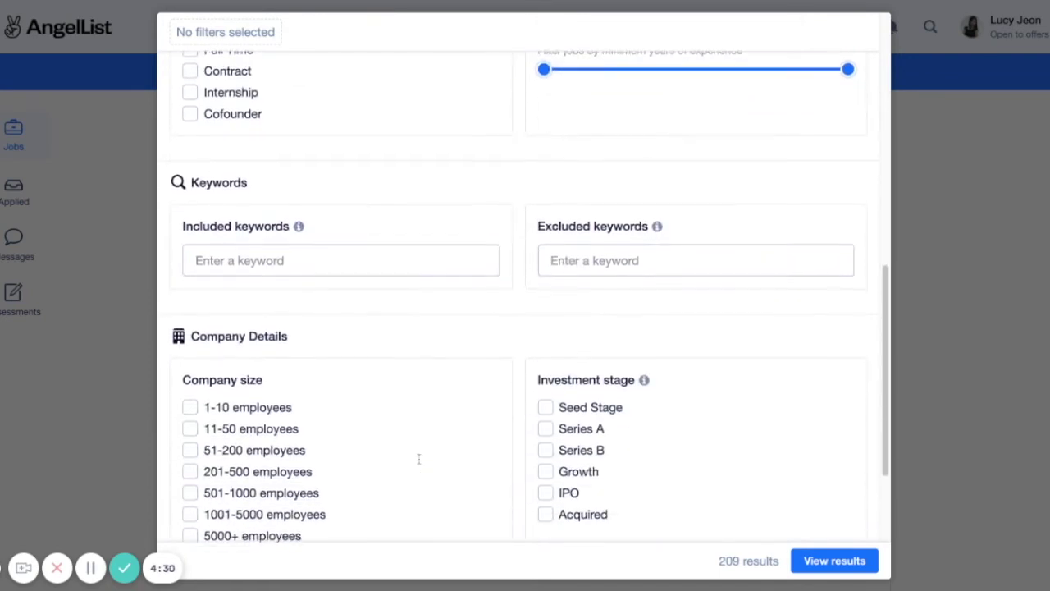
pyautogui.scroll(-1, 418, 458)
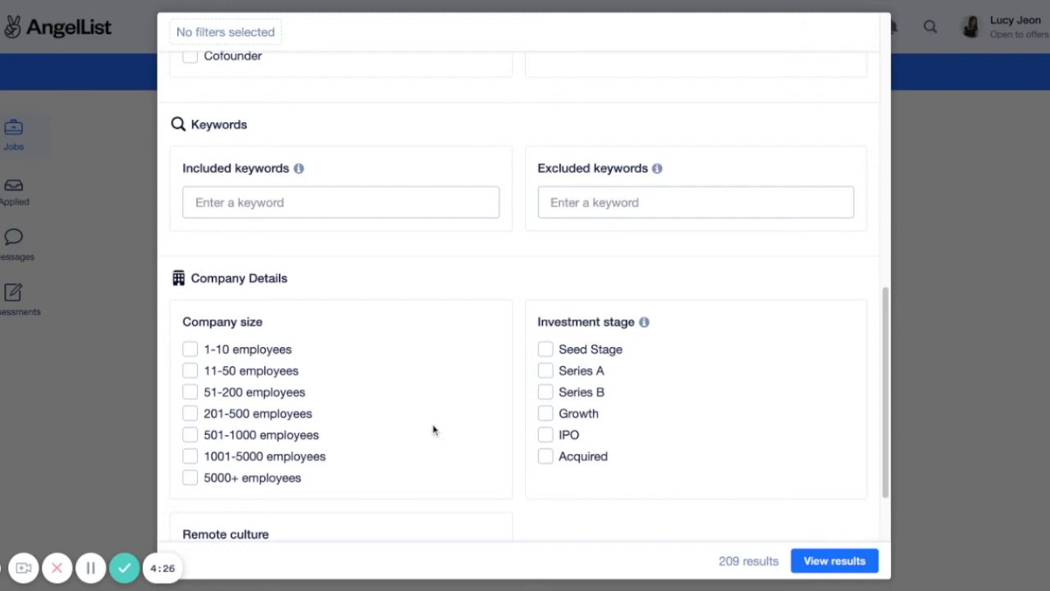
pyautogui.scroll(-3, 681, 479)
pyautogui.scroll(-1, 681, 479)
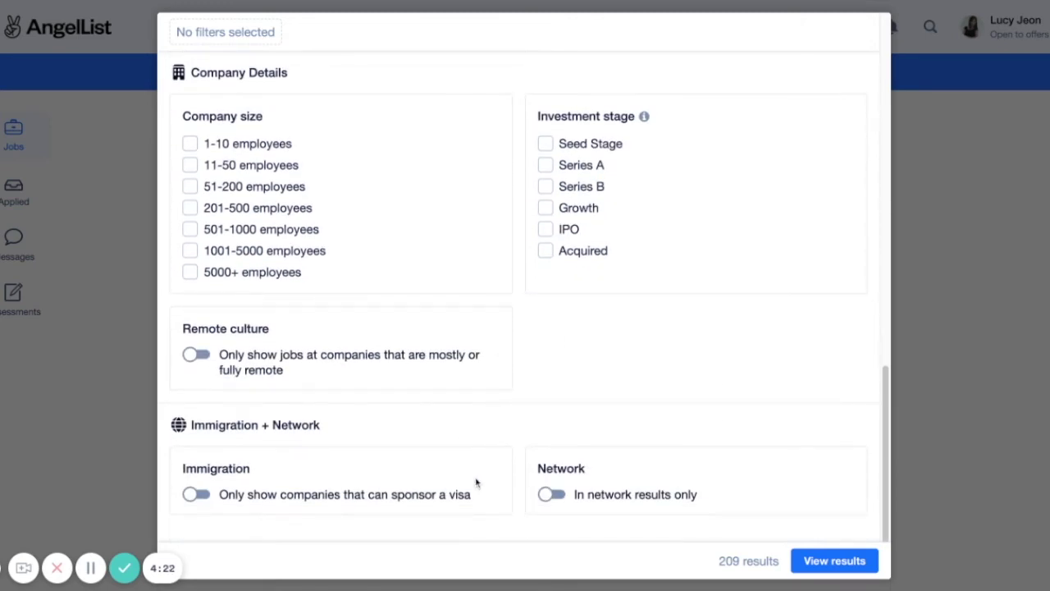
pyautogui.scroll(4, 513, 408)
pyautogui.scroll(10, 513, 407)
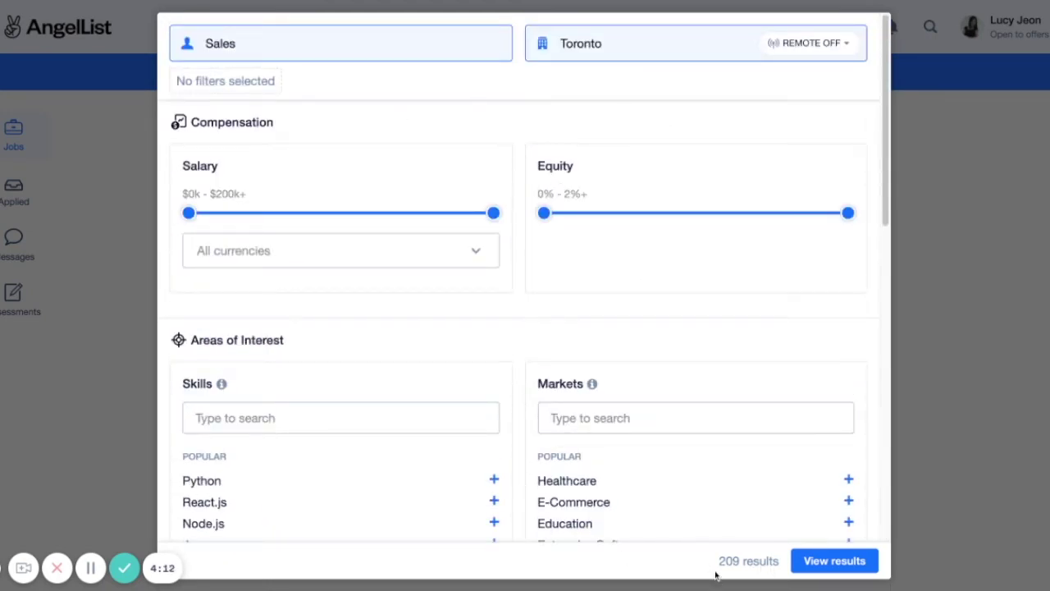
pyautogui.click(824, 561)
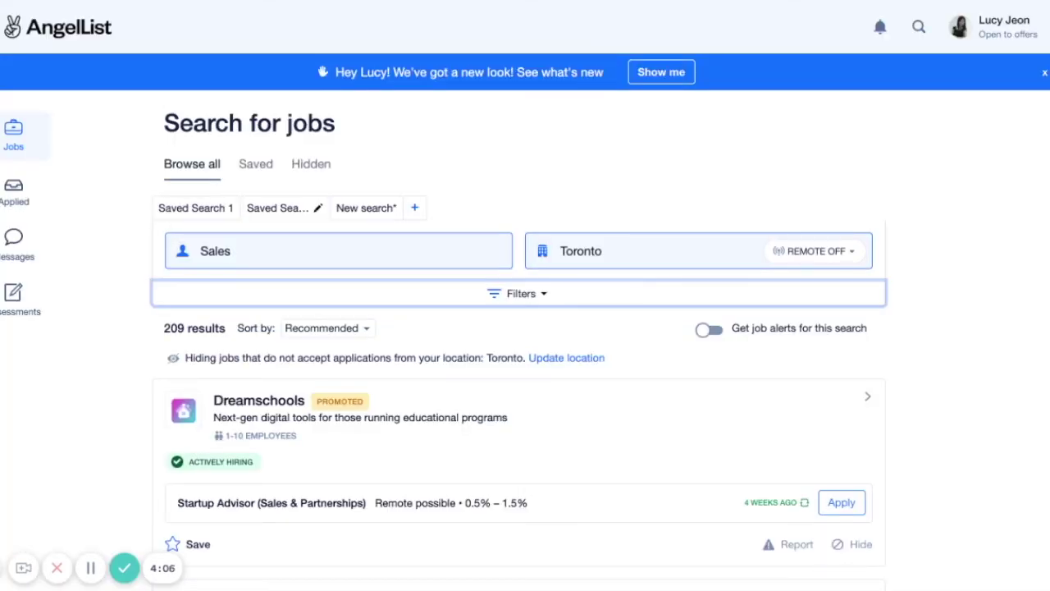
# Sort the Toronto Sales job results by Newest and browse the listings.
pyautogui.click(351, 335)
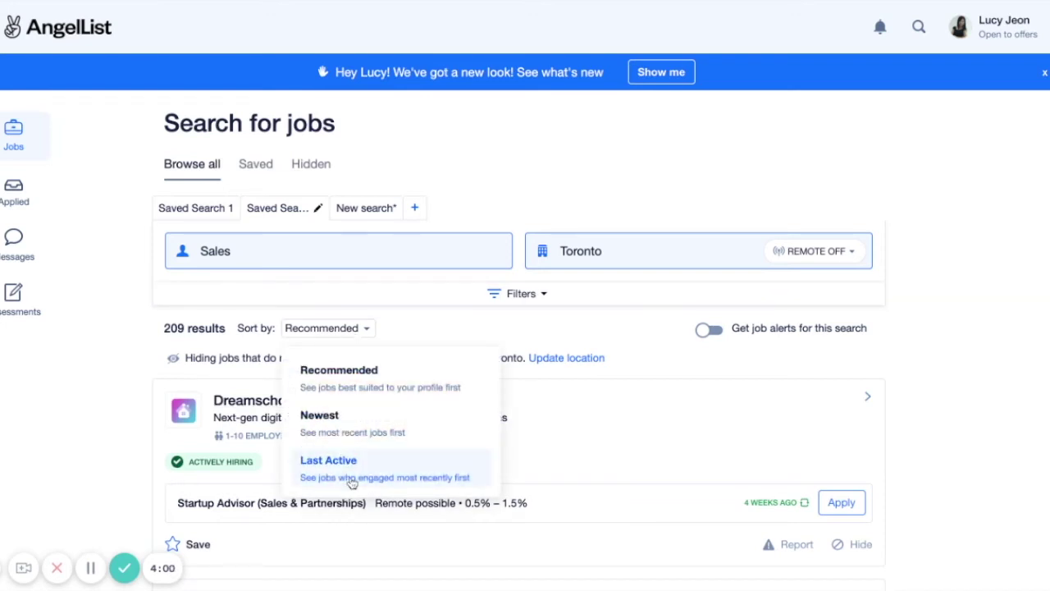
pyautogui.click(381, 365)
pyautogui.click(357, 330)
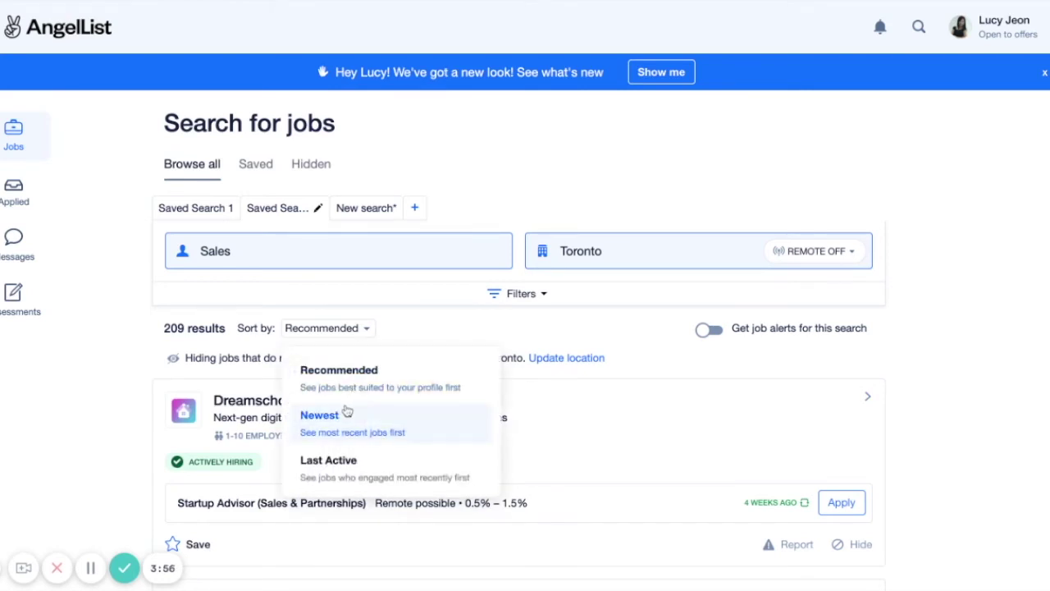
pyautogui.click(343, 422)
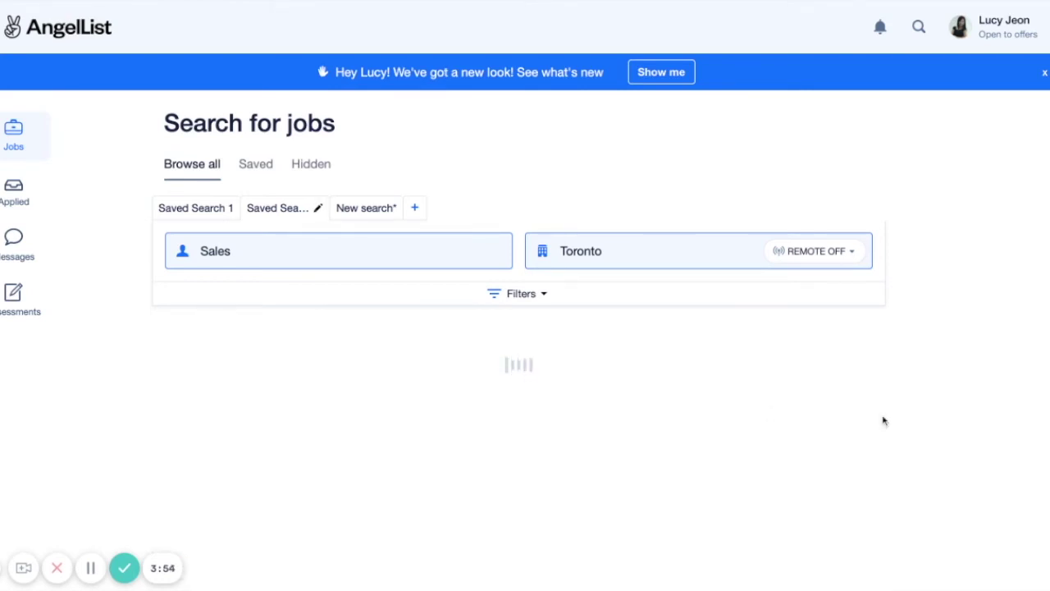
pyautogui.scroll(-3, 915, 447)
pyautogui.scroll(-2, 917, 448)
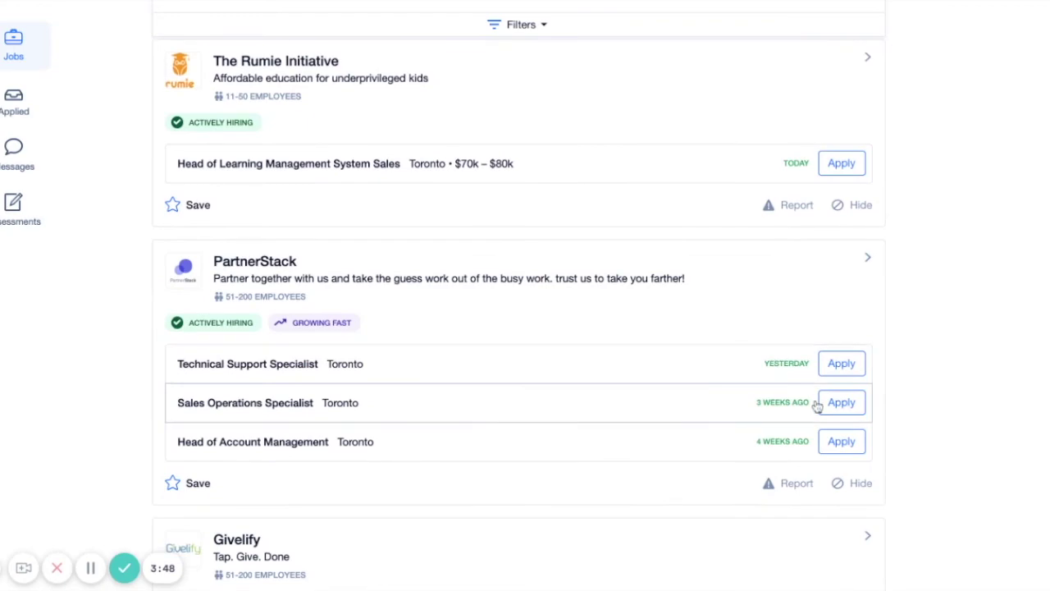
pyautogui.scroll(-5, 669, 517)
pyautogui.scroll(15, 886, 358)
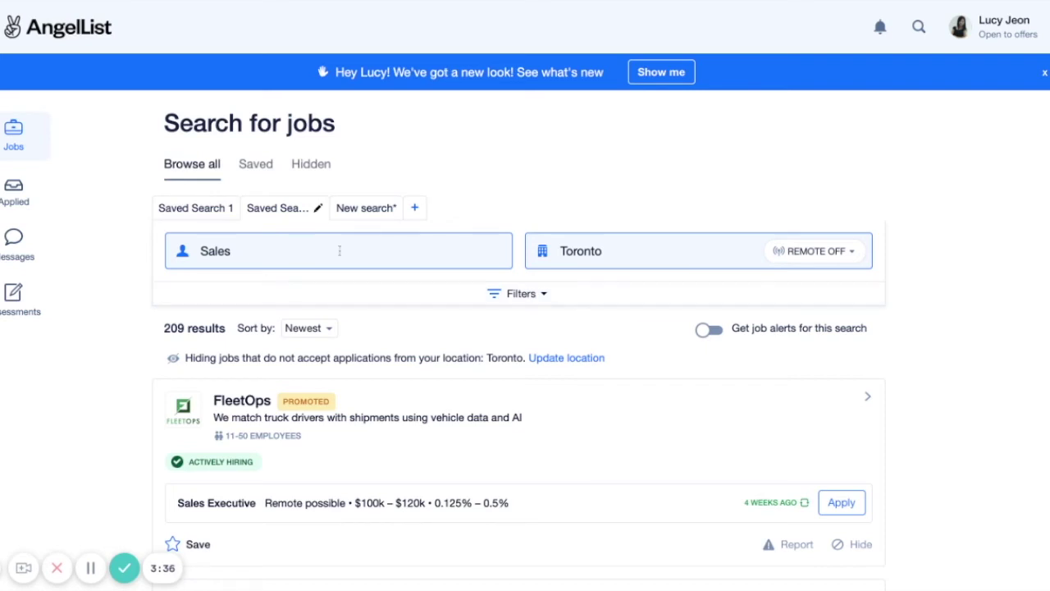
# Switch to the new search for Account Executive jobs in Toronto, check its sorting options and browse the listings.
pyautogui.click(359, 210)
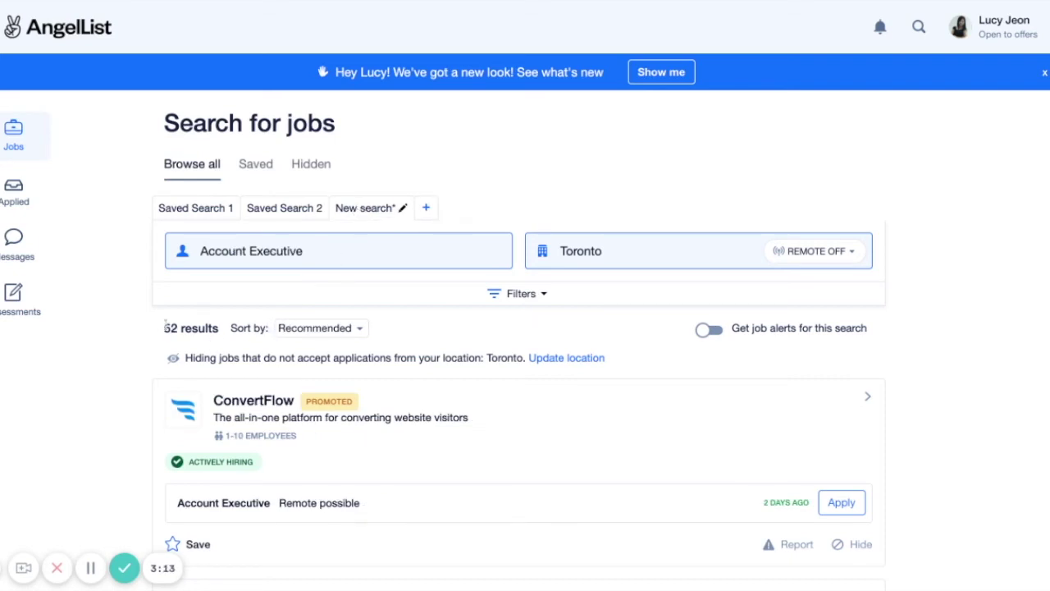
pyautogui.click(354, 329)
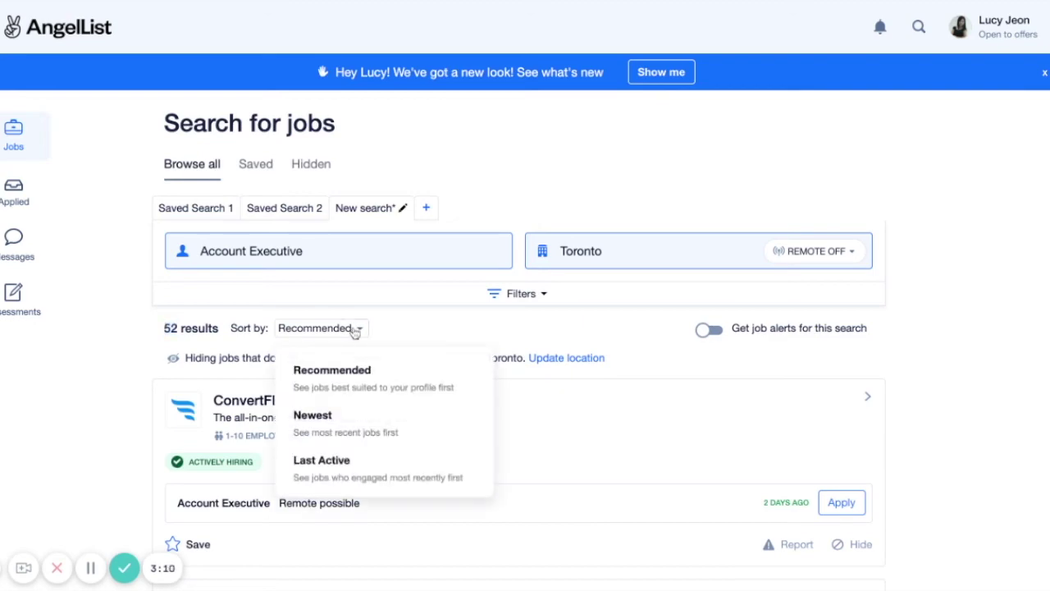
pyautogui.click(489, 332)
pyautogui.scroll(-3, 429, 270)
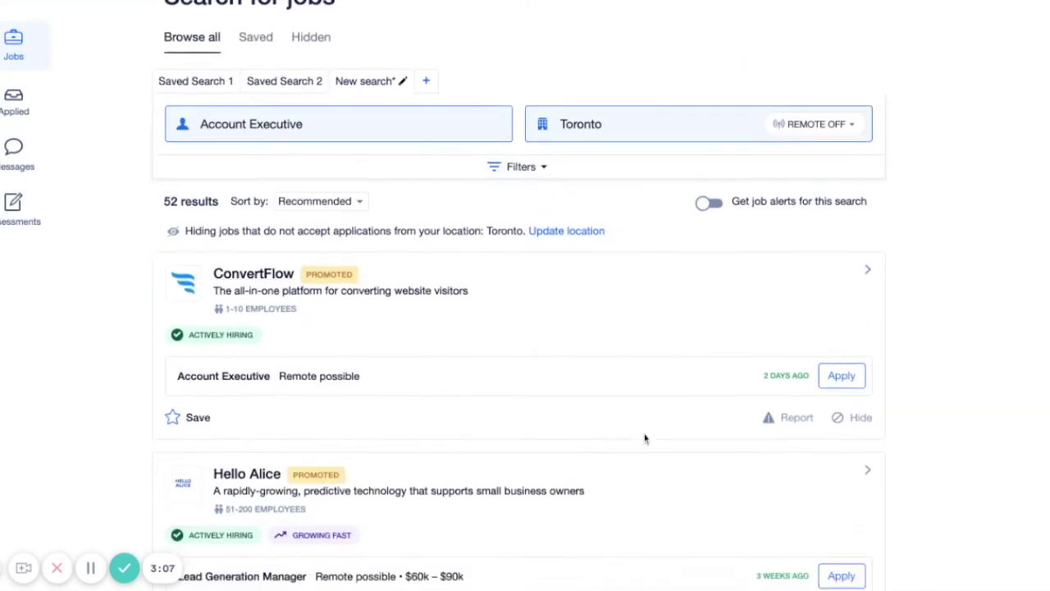
pyautogui.scroll(-7, 645, 439)
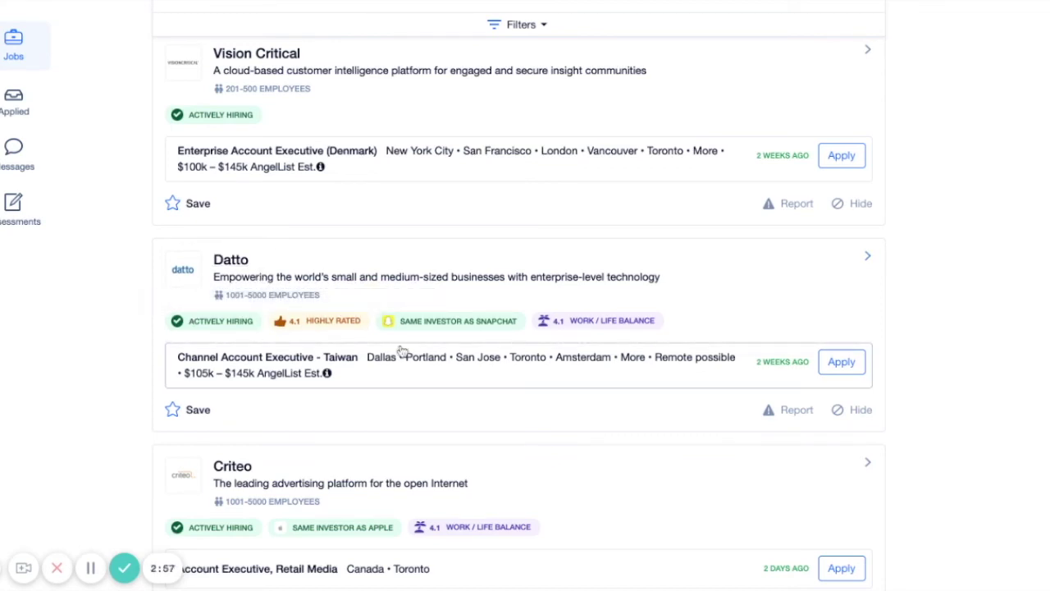
# Check Datto's investor and work/life balance badges, and view the application form for its Channel Account Executive - Taiwan job without sending it.
pyautogui.moveTo(435, 319)
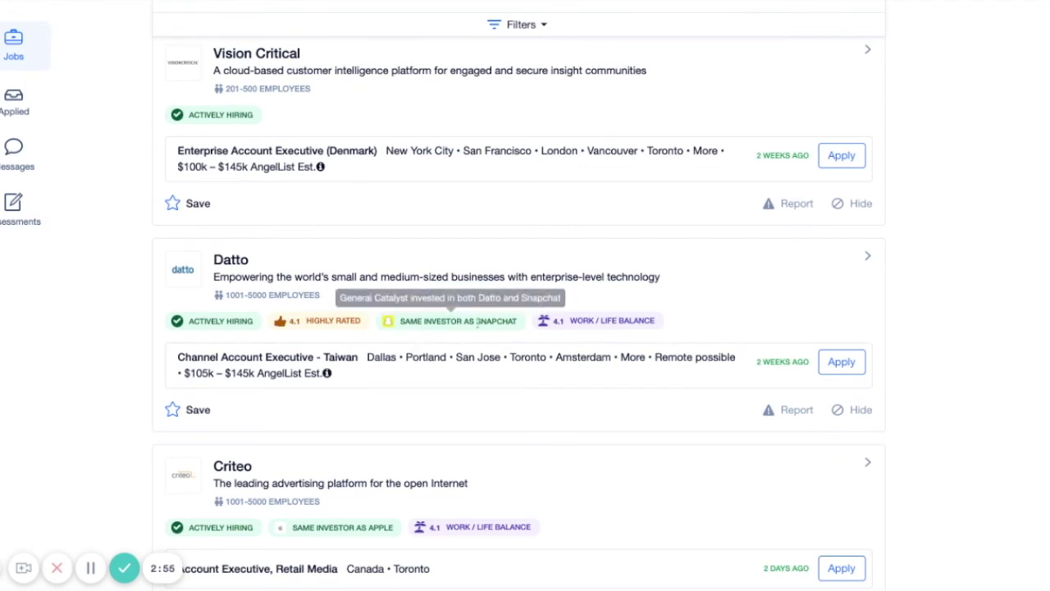
pyautogui.moveTo(579, 335)
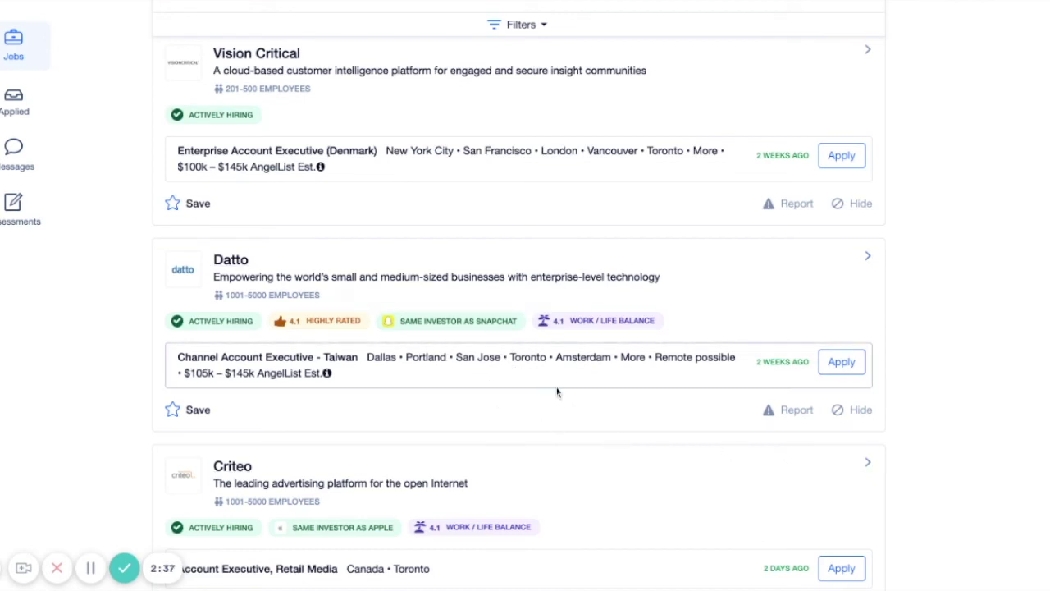
pyautogui.click(853, 371)
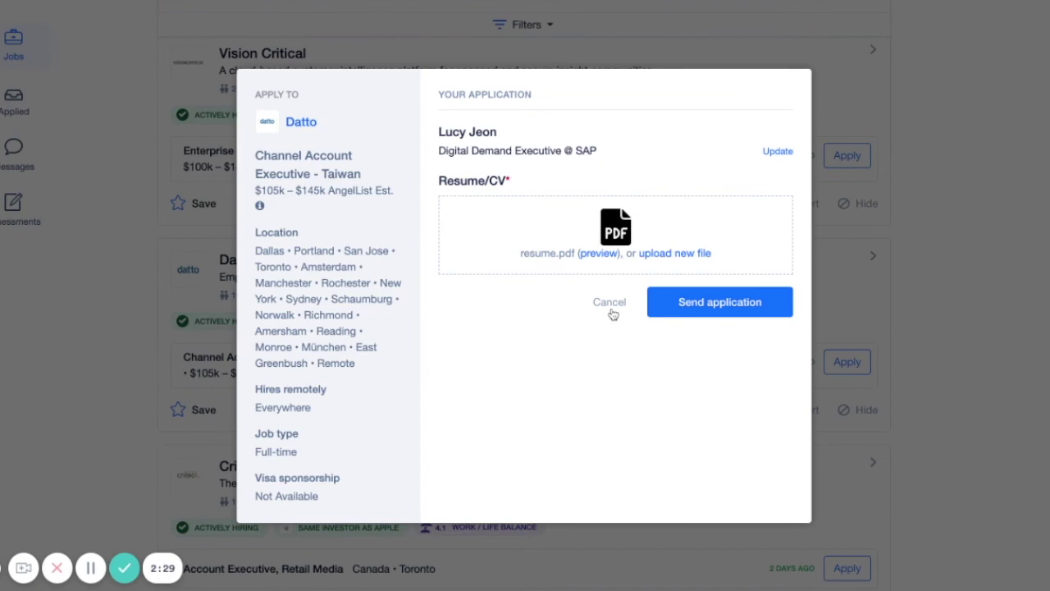
pyautogui.click(623, 304)
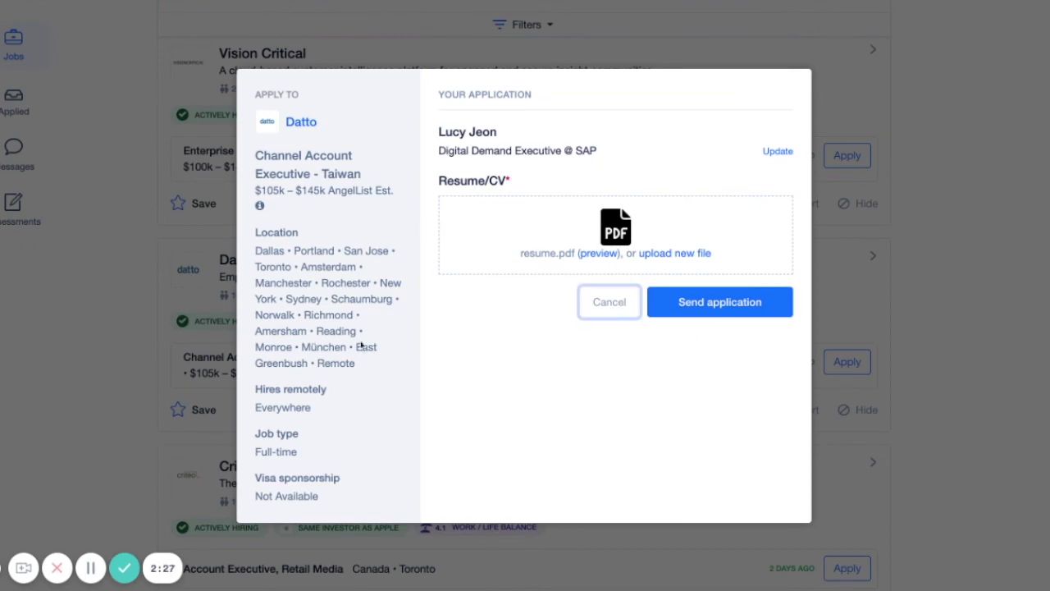
# Open Datto's company details, review its description, jobs, people, funding and culture sections, and close them.
pyautogui.click(233, 264)
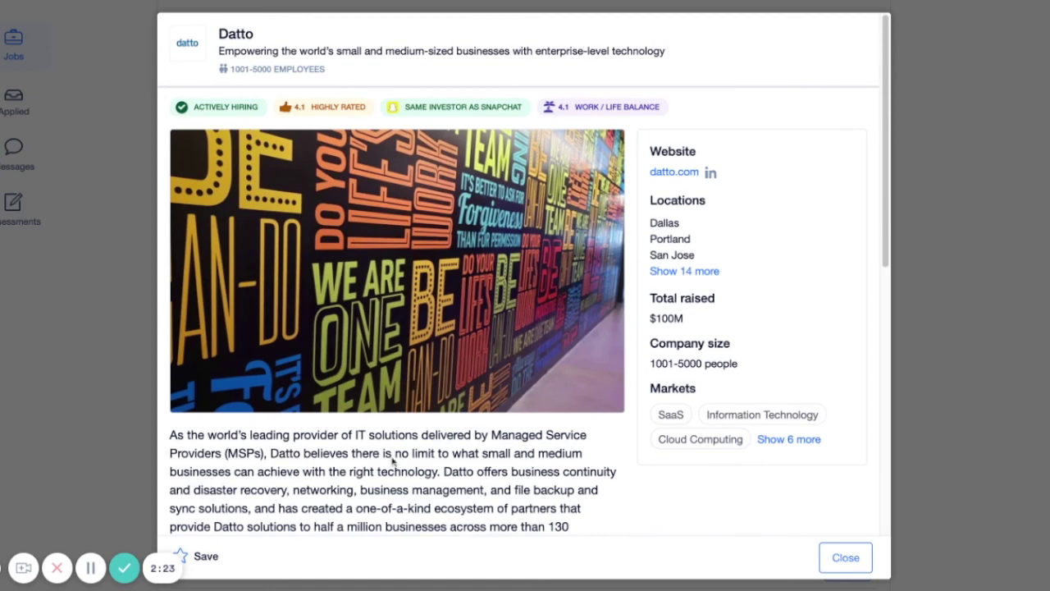
pyautogui.scroll(-10, 392, 462)
pyautogui.scroll(1, 391, 462)
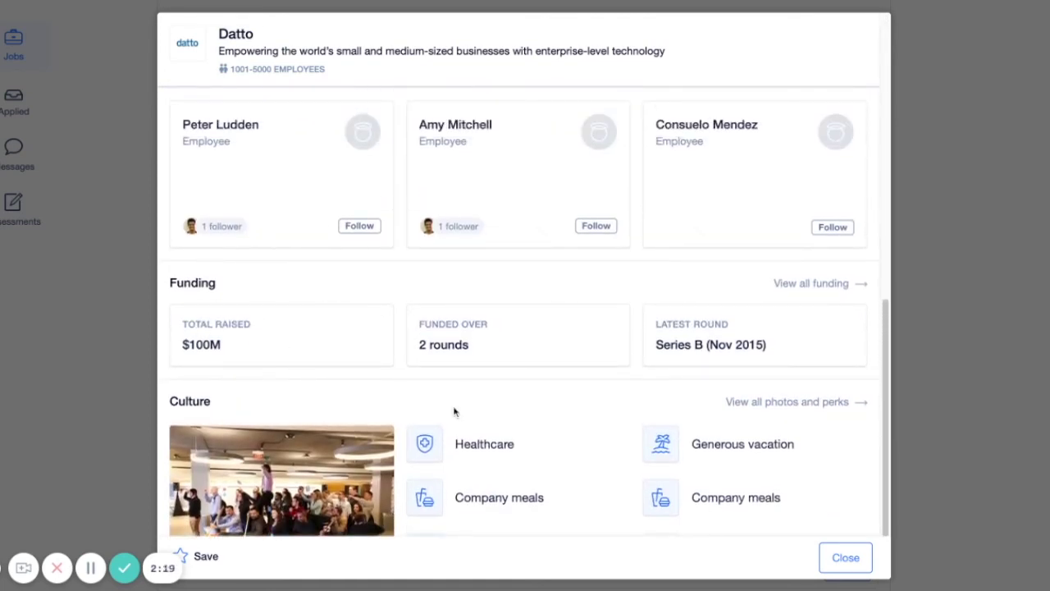
pyautogui.scroll(5, 579, 391)
pyautogui.scroll(-2, 782, 369)
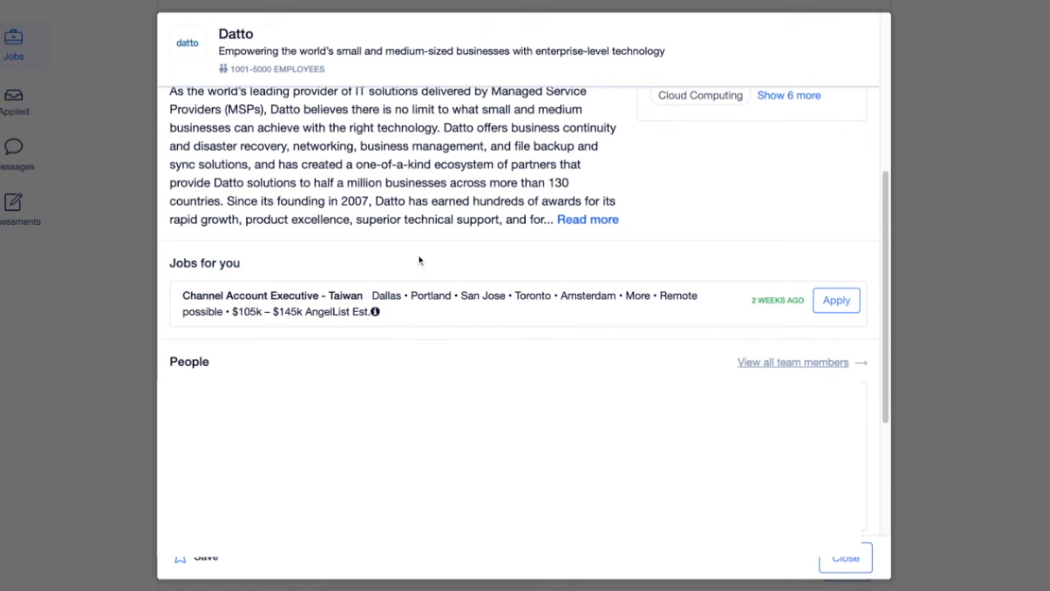
pyautogui.click(845, 558)
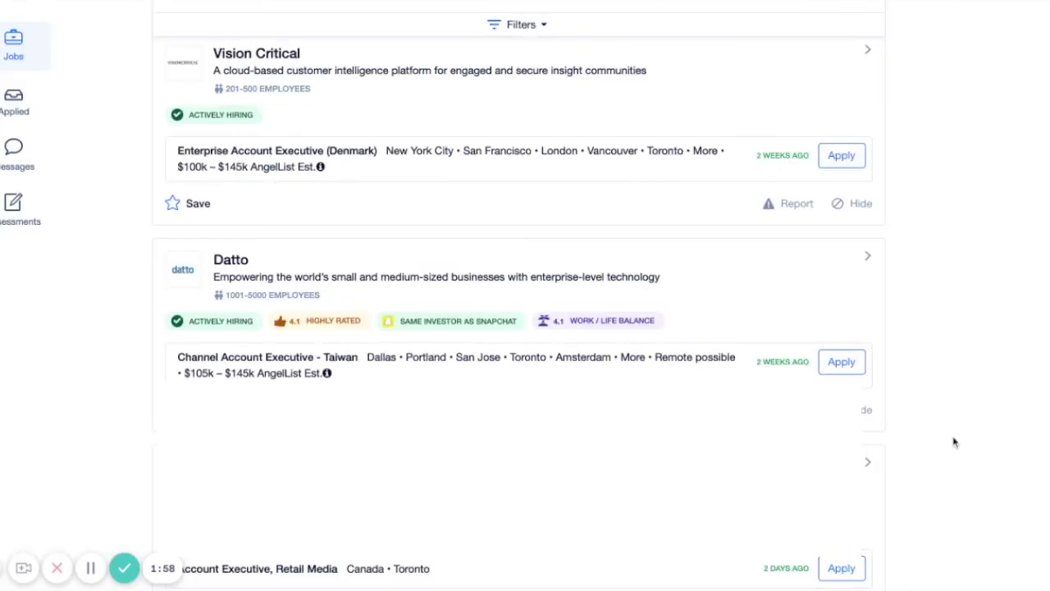
# Browse the Account Executive listings again from the first result down to Criteo.
pyautogui.scroll(5, 953, 442)
pyautogui.scroll(10, 953, 442)
pyautogui.scroll(-2, 954, 442)
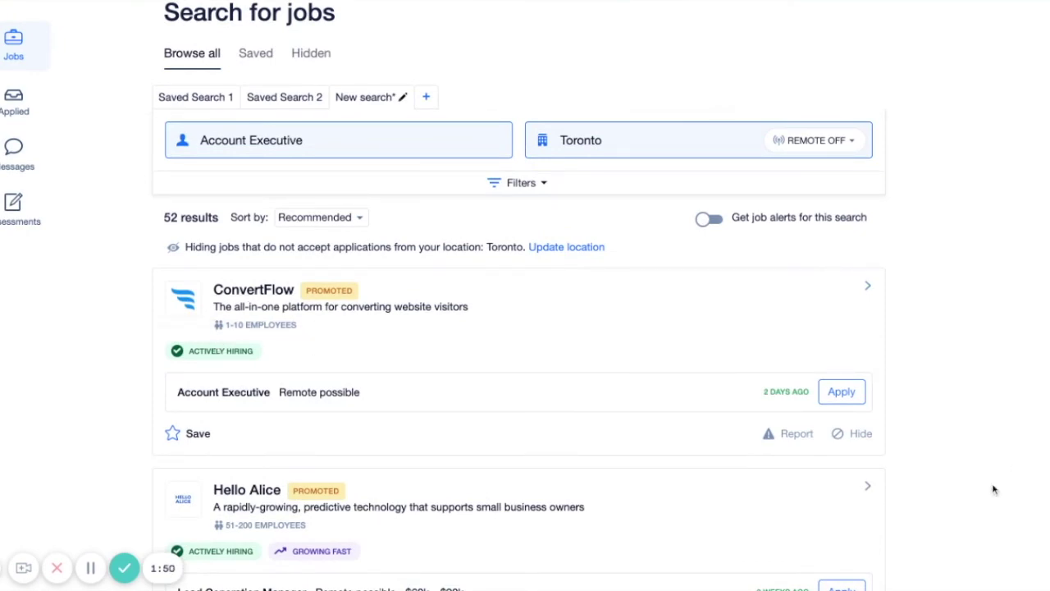
pyautogui.scroll(-13, 993, 489)
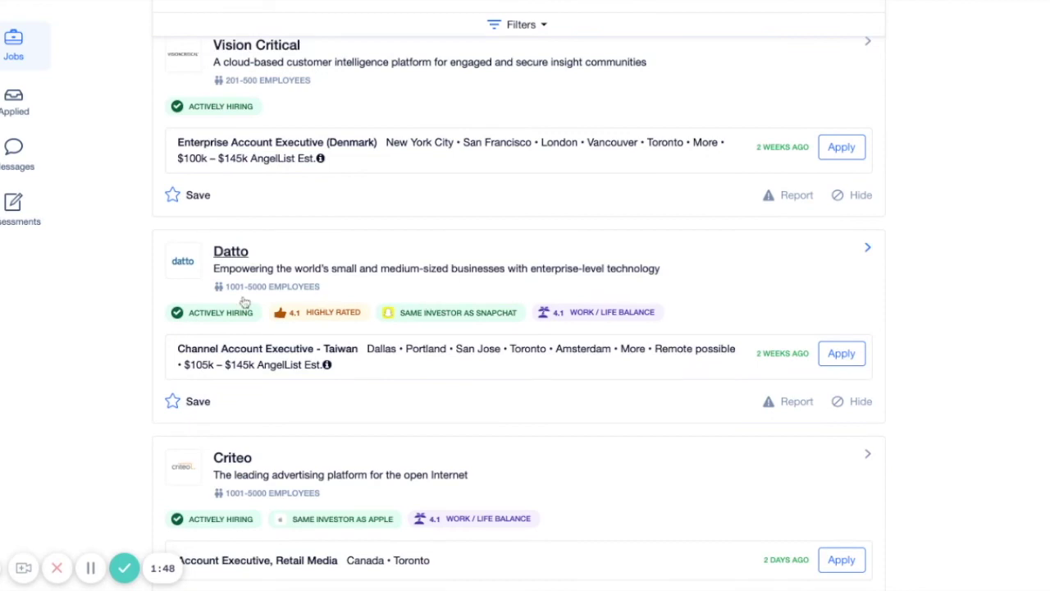
pyautogui.scroll(-2, 746, 316)
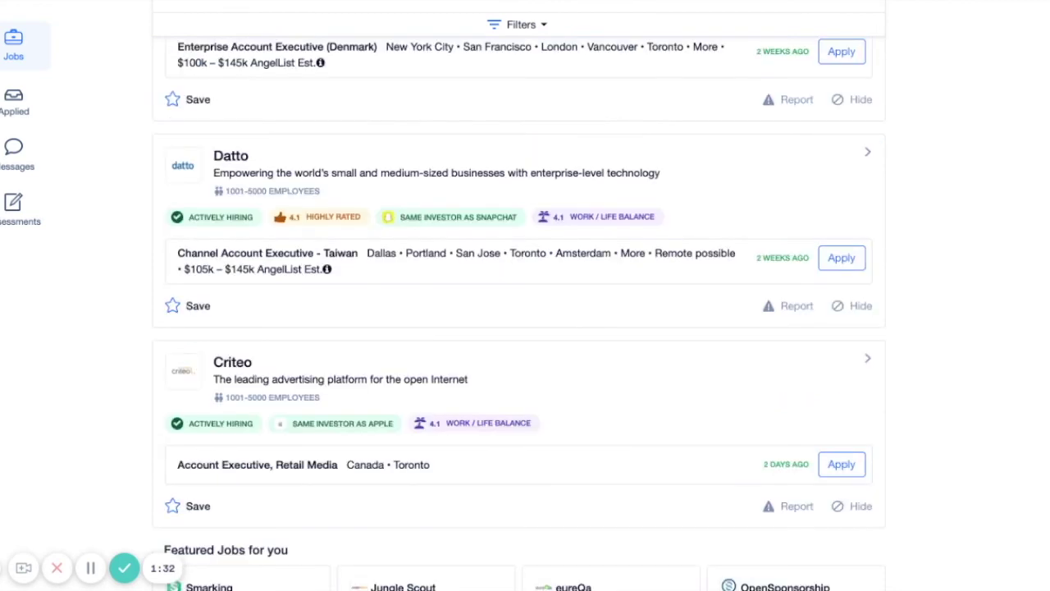